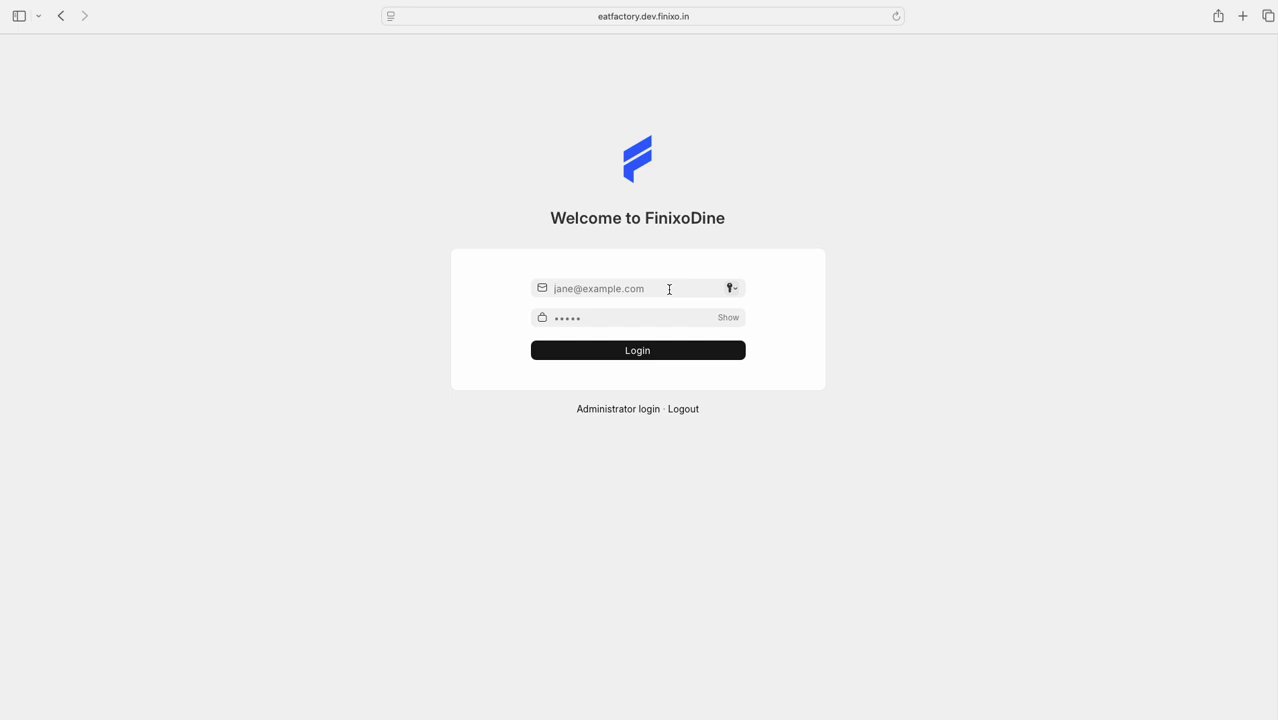
Autofill the administrator's saved e-mail address into the login form's email field
key(super+v)
Log in with the account password and decline Safari's offer to save it
click(609, 326)
text(•••••••••••)
key(Return)
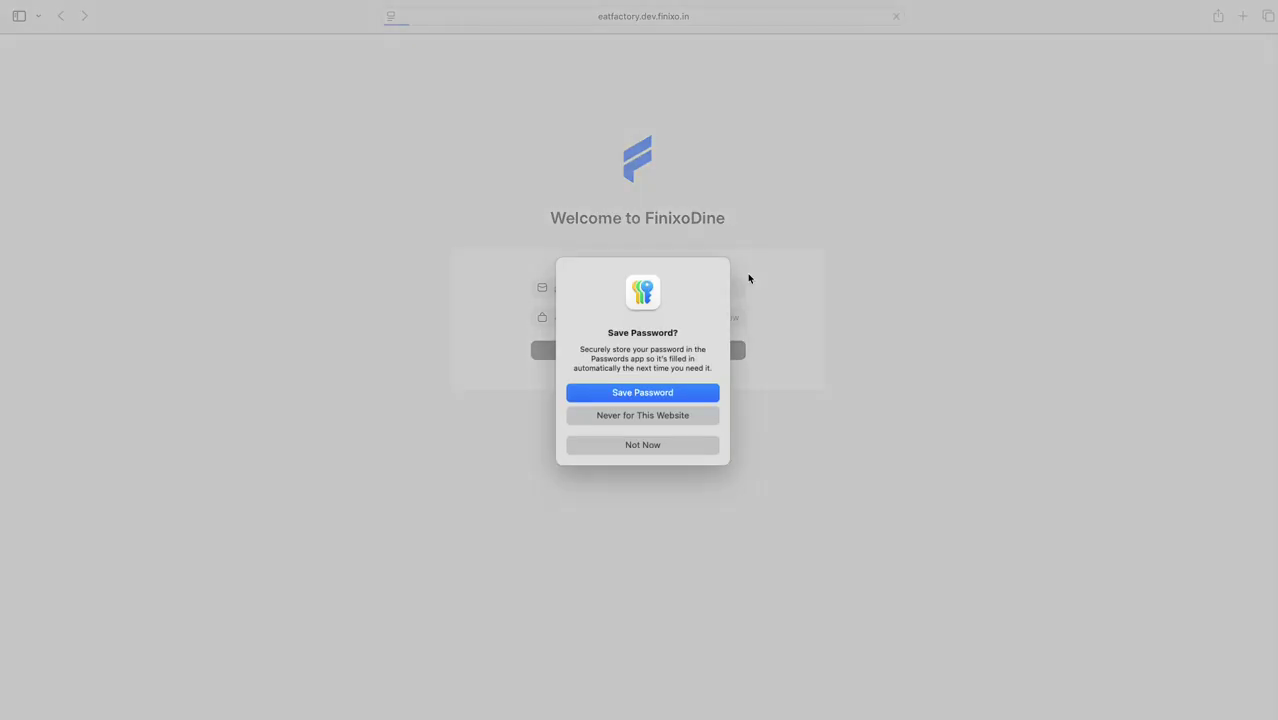
click(667, 444)
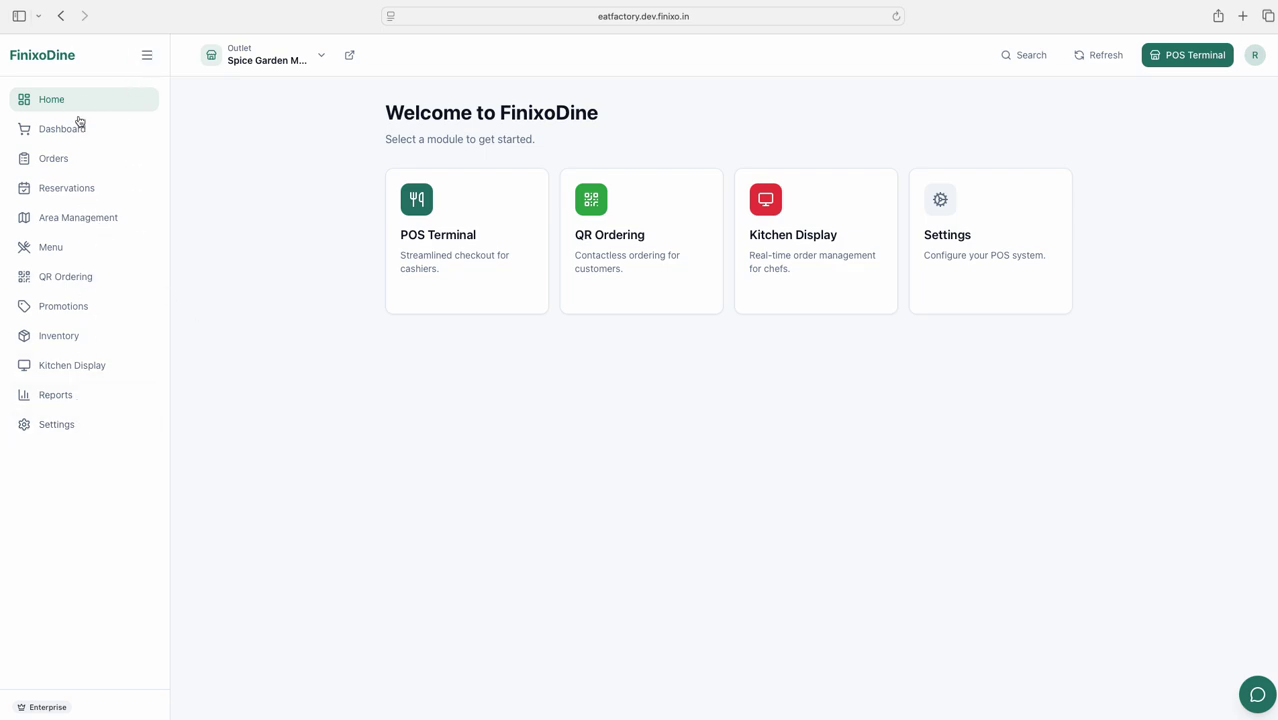
click(146, 55)
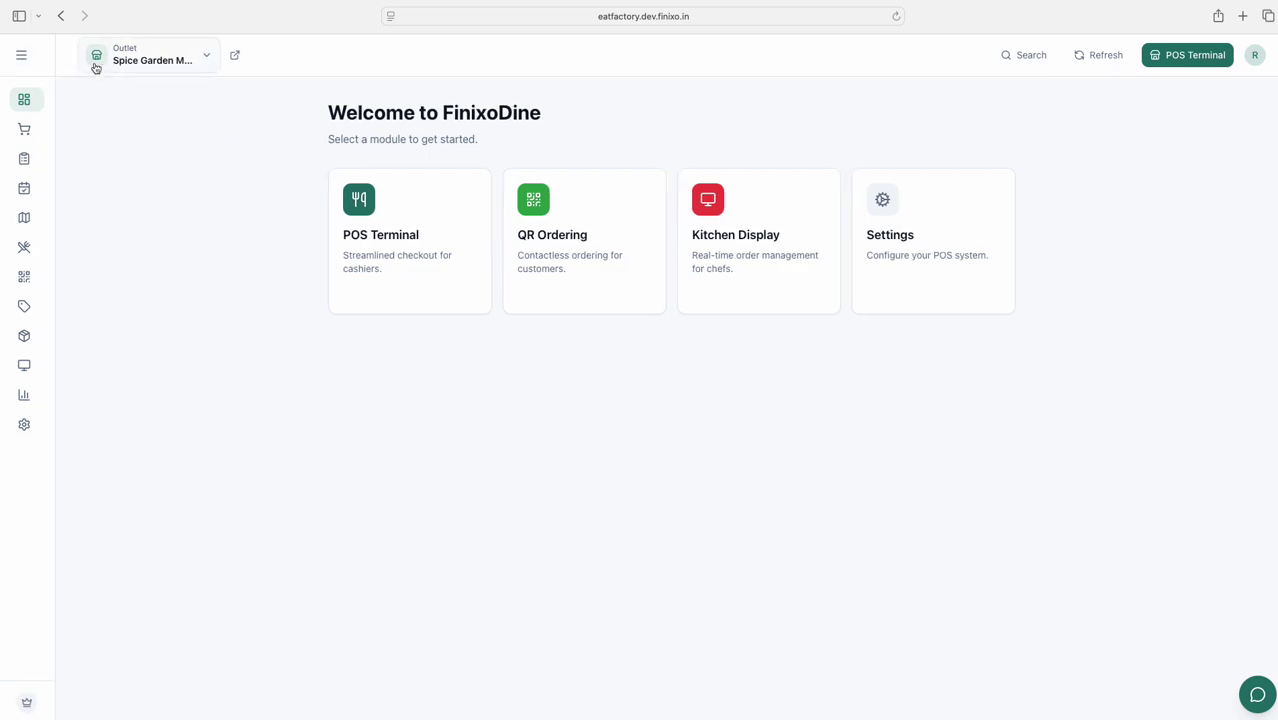
click(23, 56)
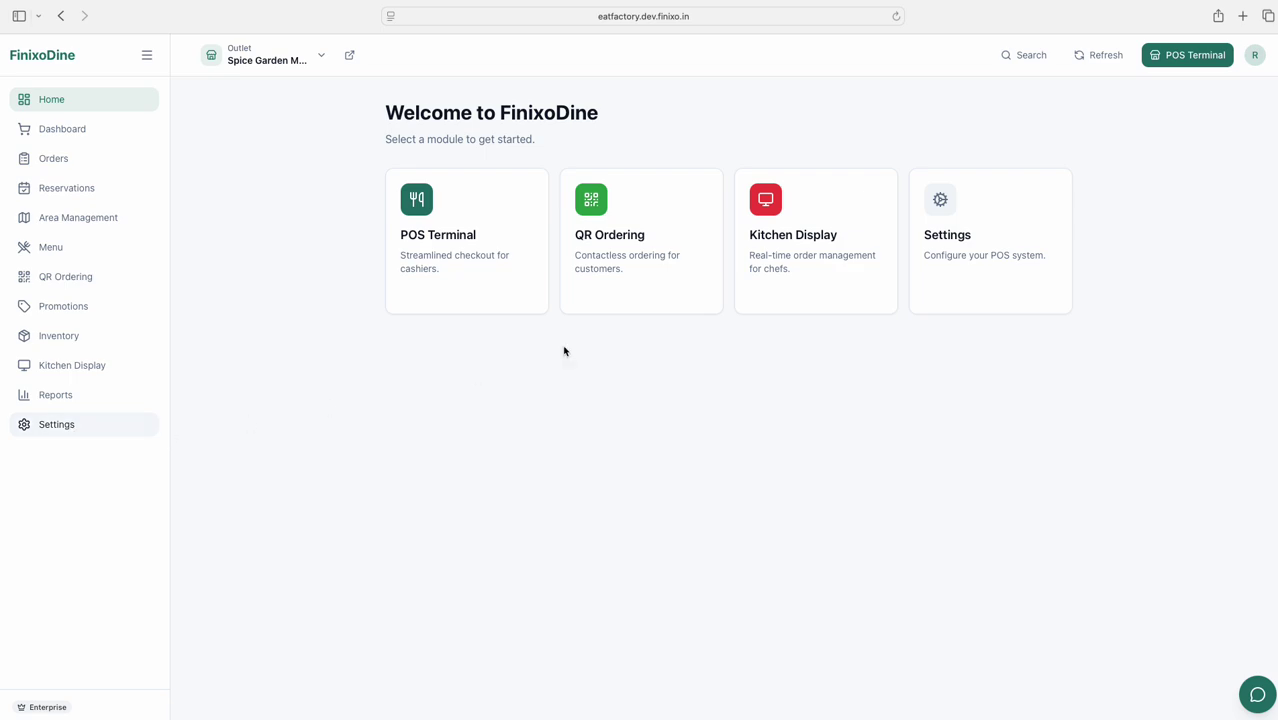
click(1030, 55)
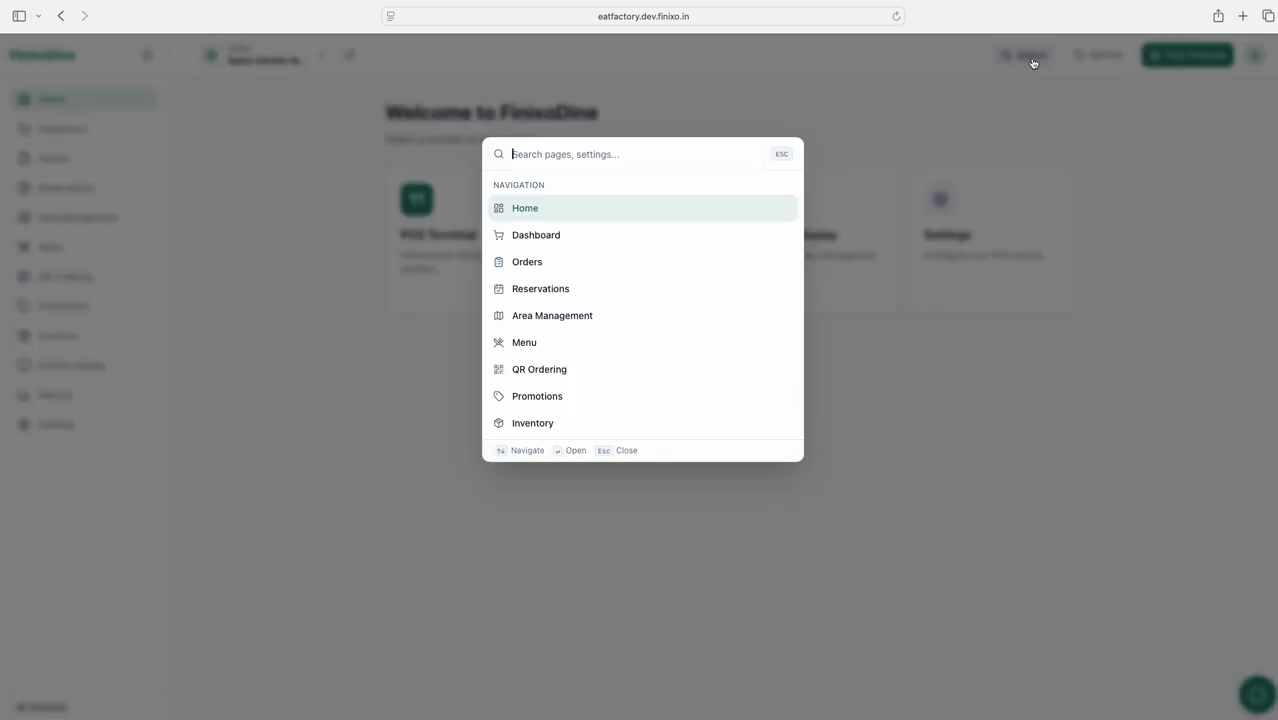
text(staff)
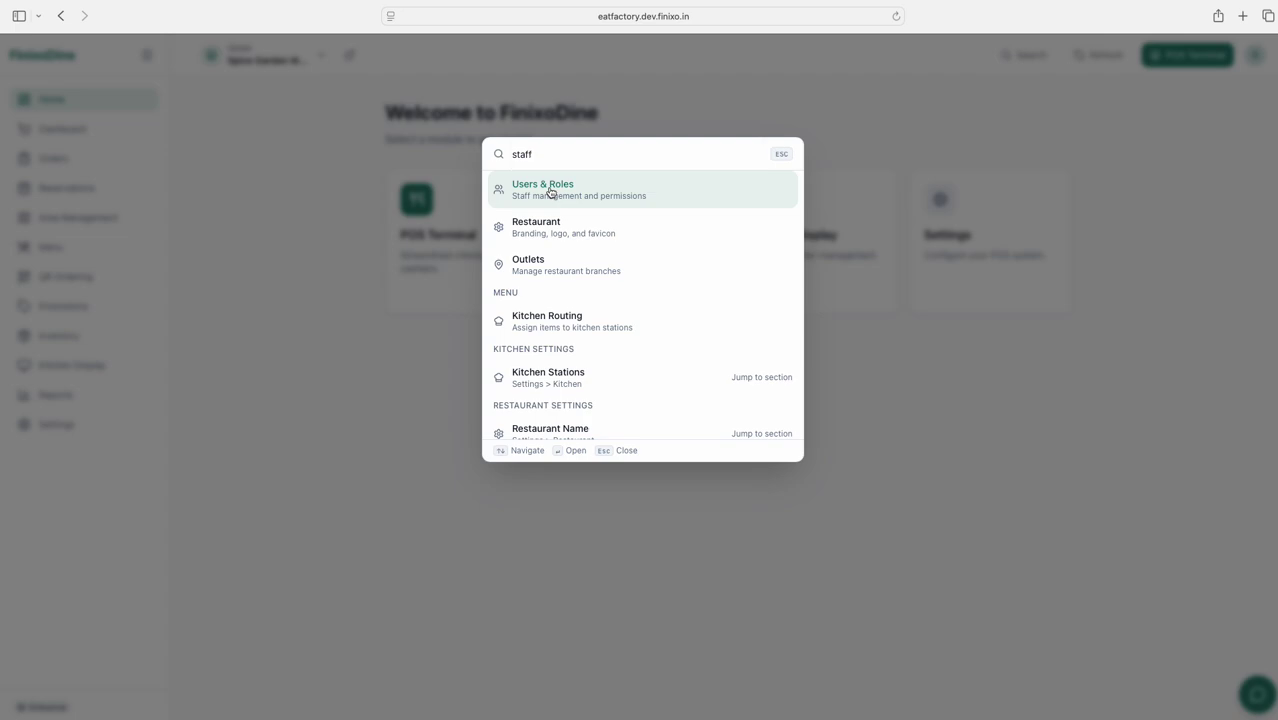
click(549, 192)
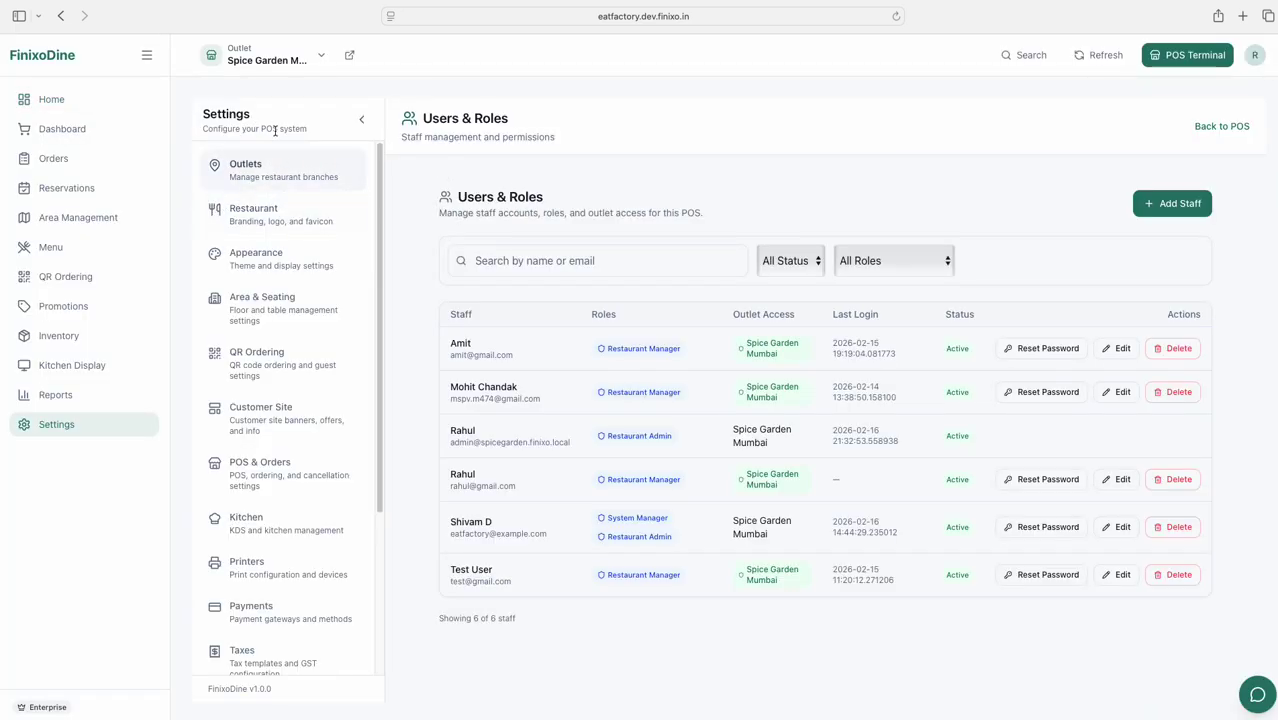
scroll(256, 335, down, 4)
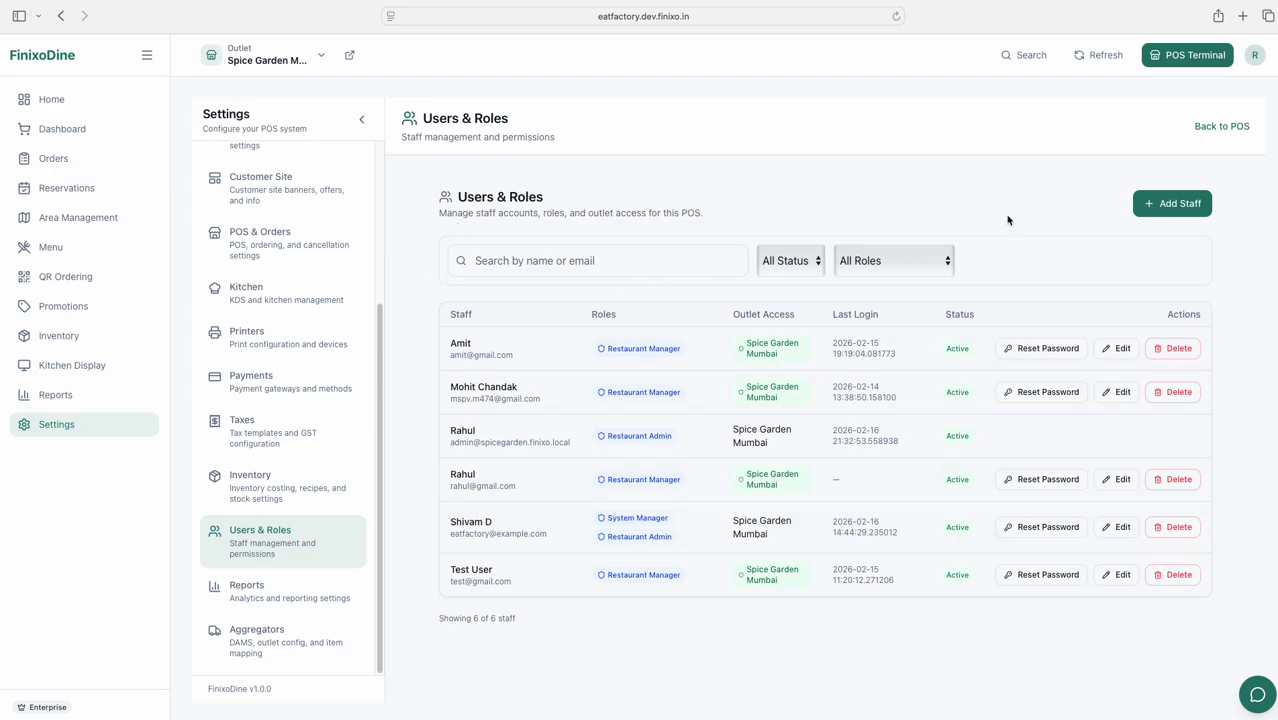
click(107, 104)
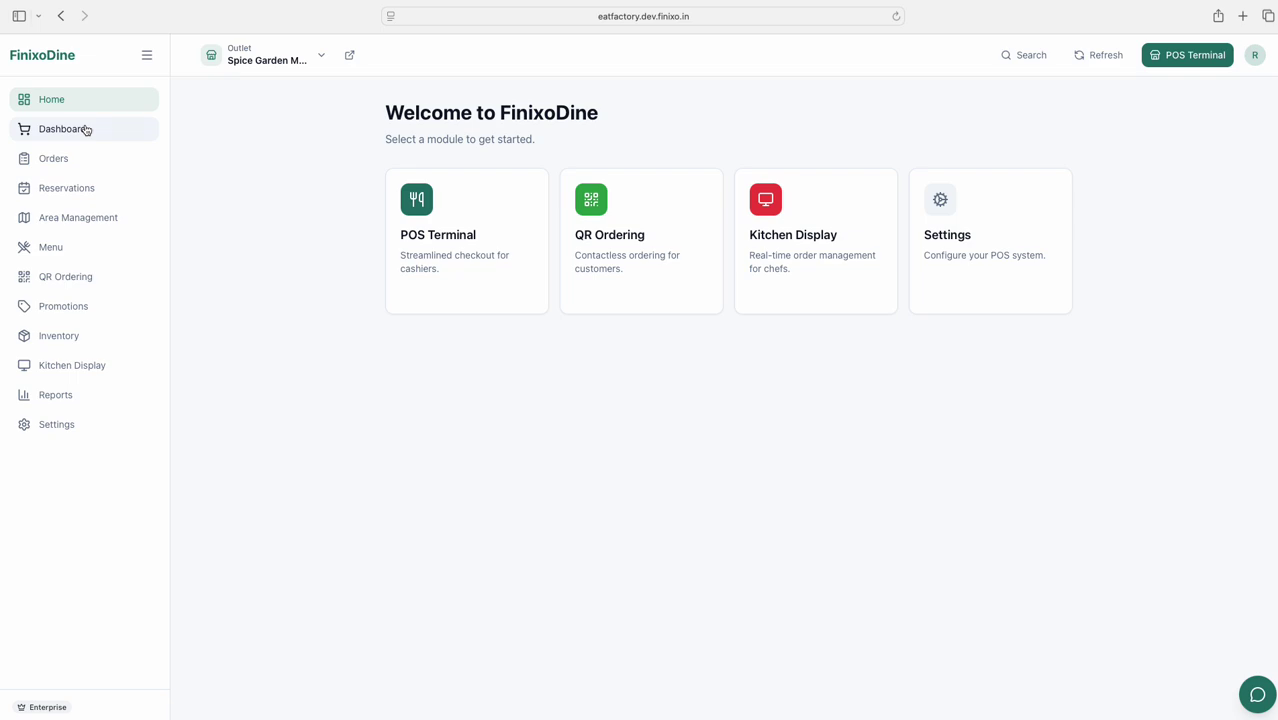
Open the Dashboard and retry its failed load, then go to the Orders page
click(86, 130)
click(713, 224)
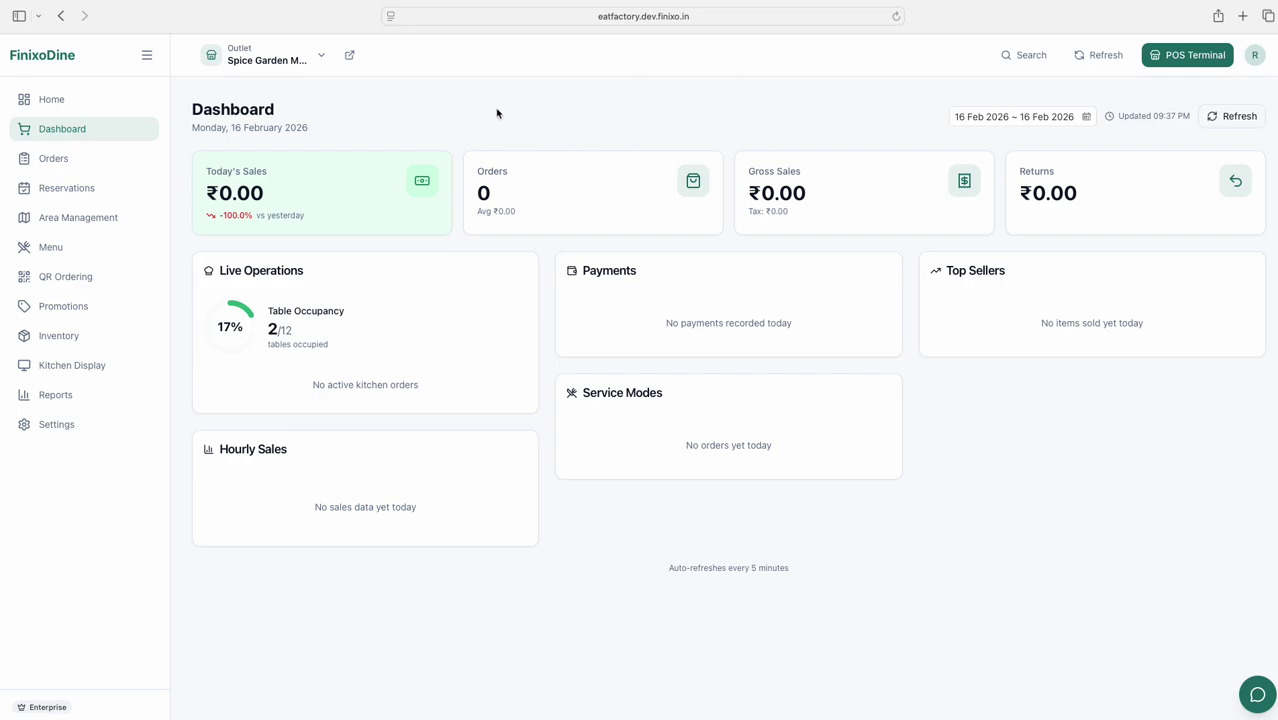
click(58, 162)
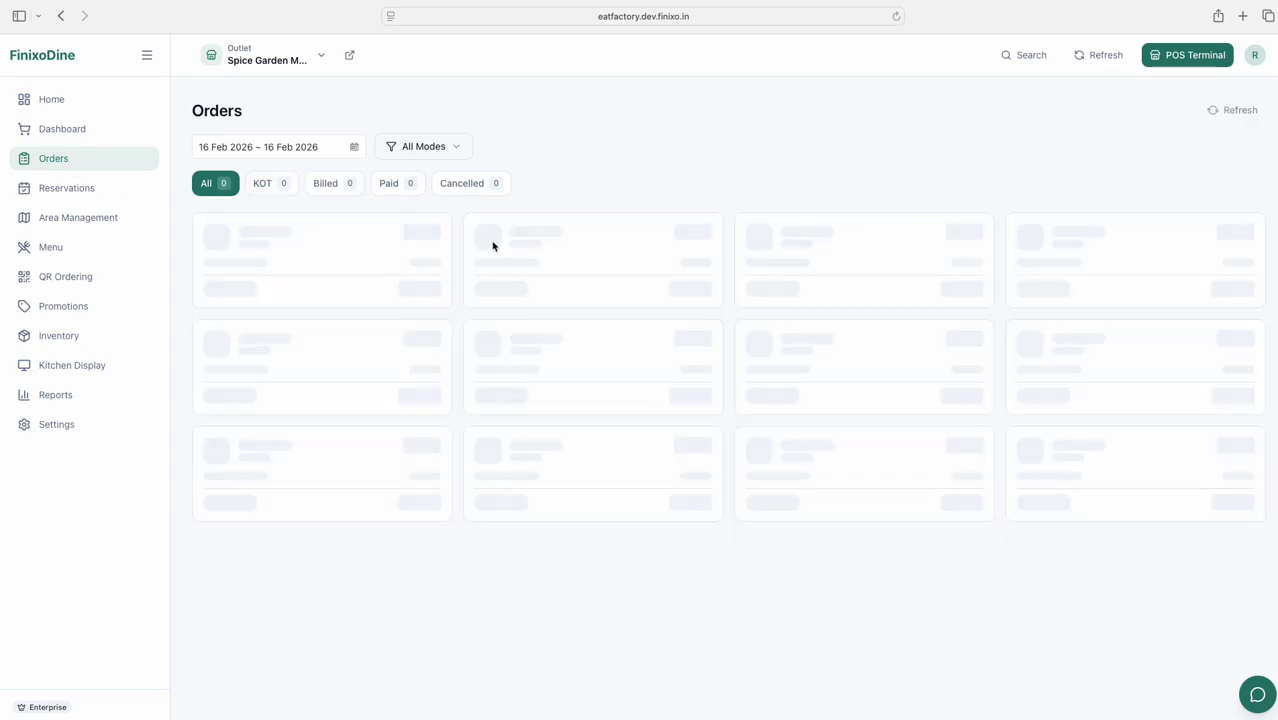
Filter orders to 01–16 Feb 2026 and scroll through the 48 resulting order cards
click(326, 151)
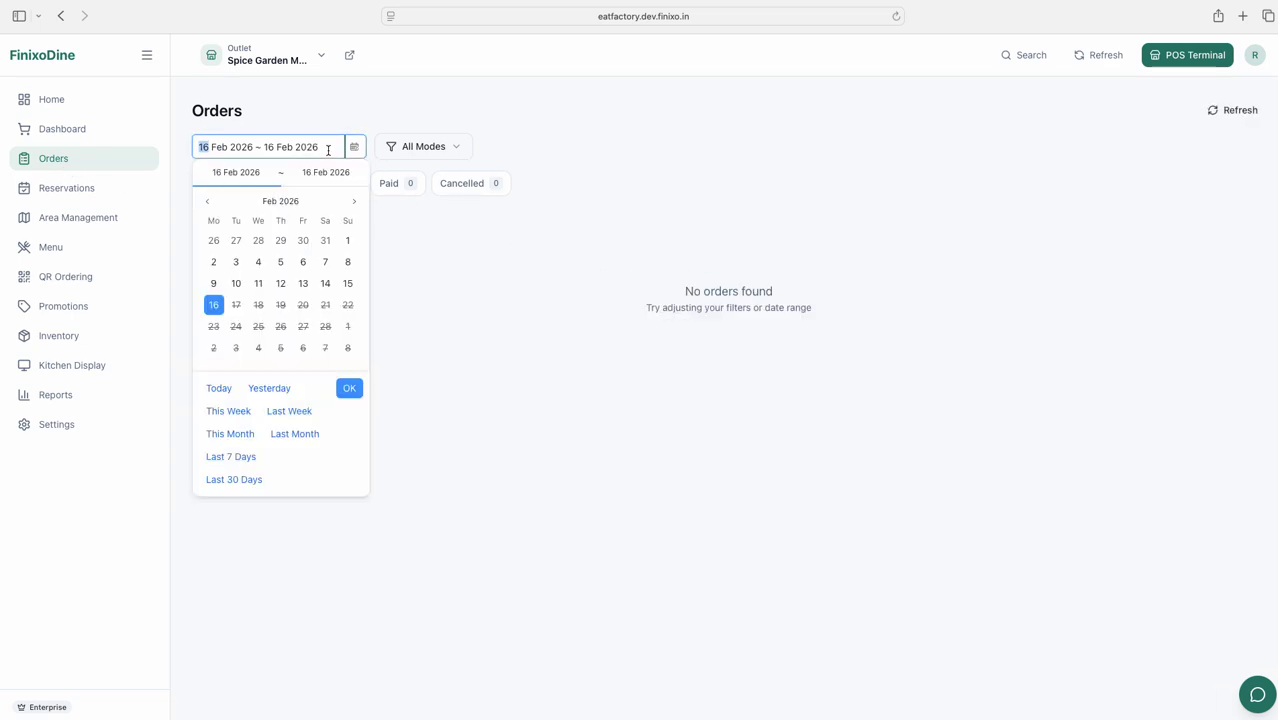
click(347, 240)
click(214, 305)
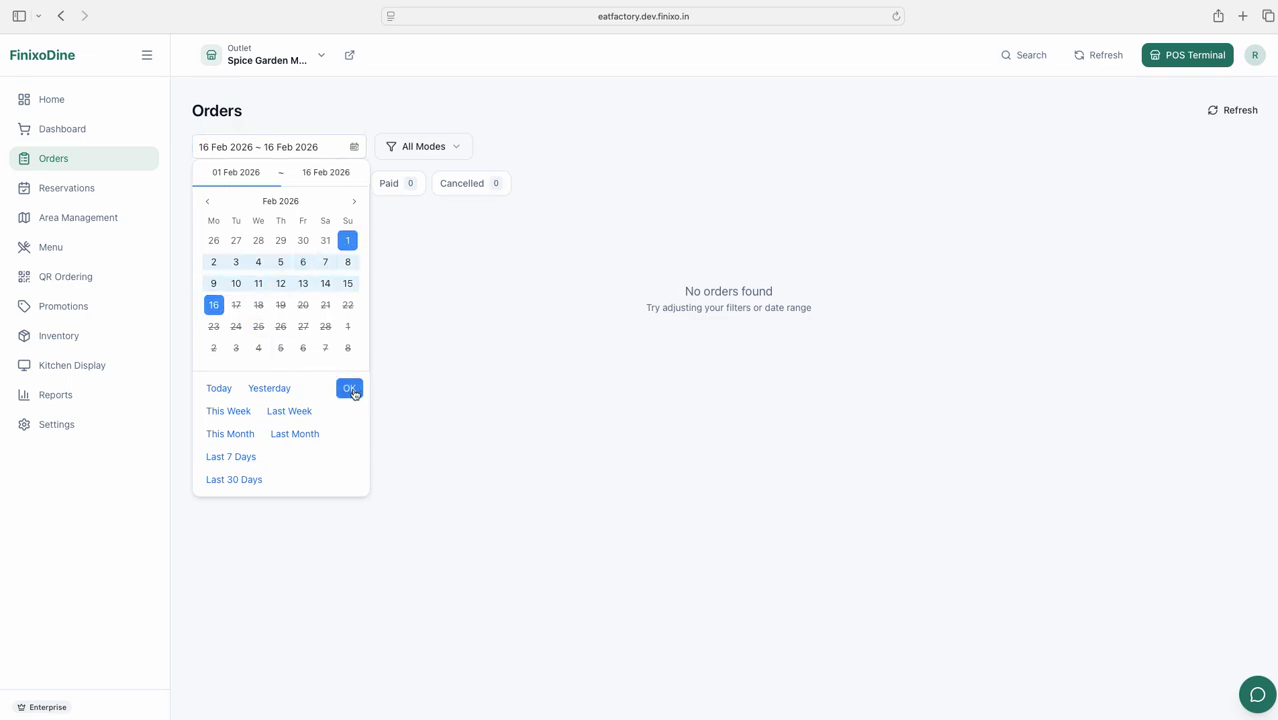
click(349, 388)
scroll(586, 300, down, 6)
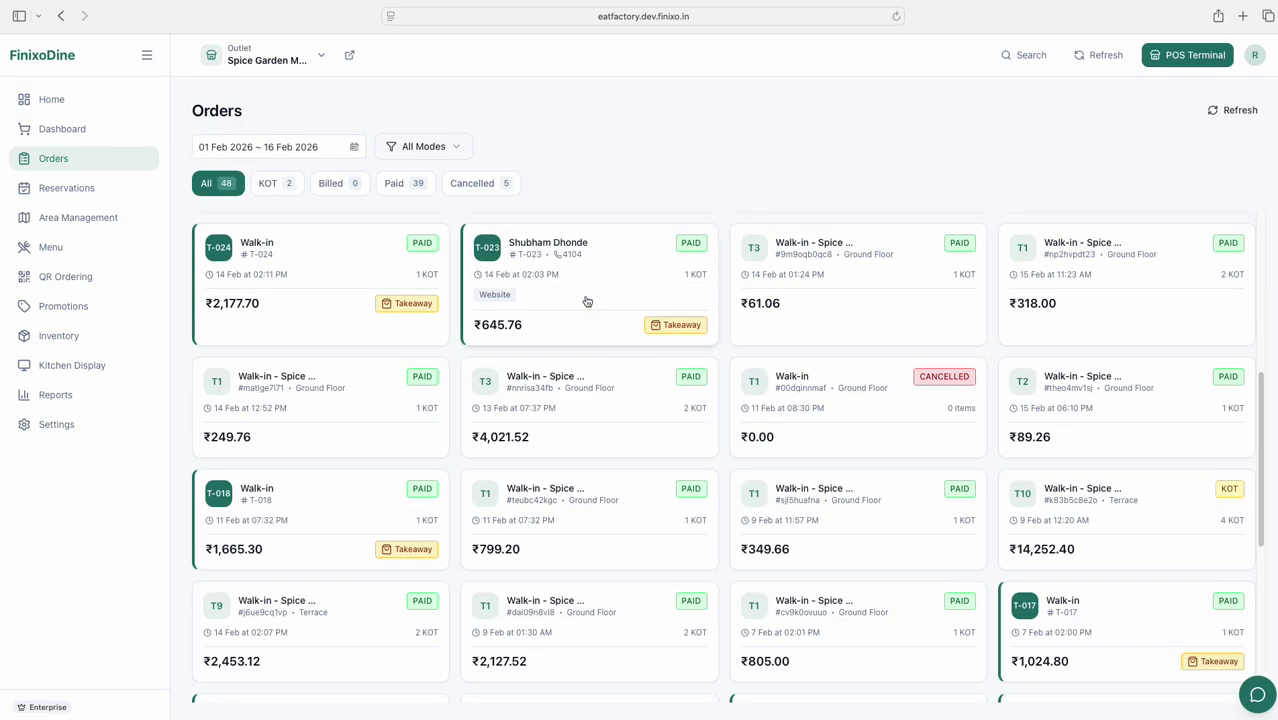
scroll(587, 299, up, 5)
scroll(586, 300, up, 2)
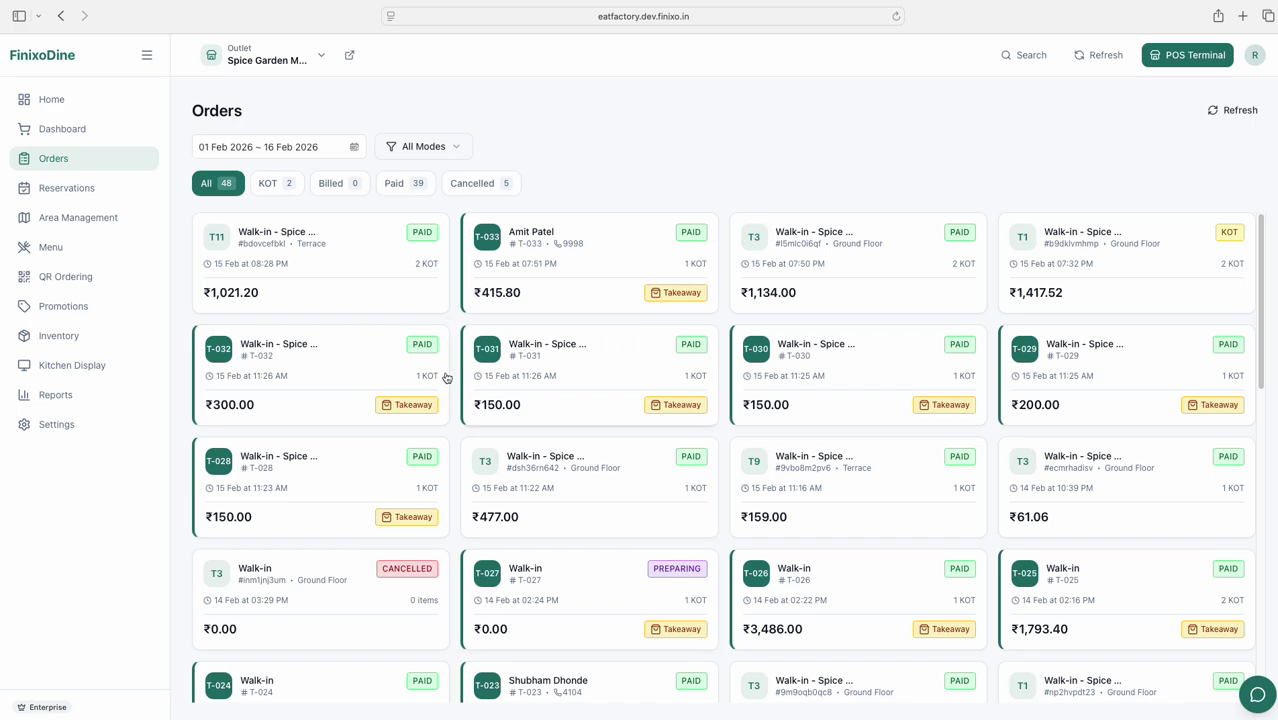
click(313, 284)
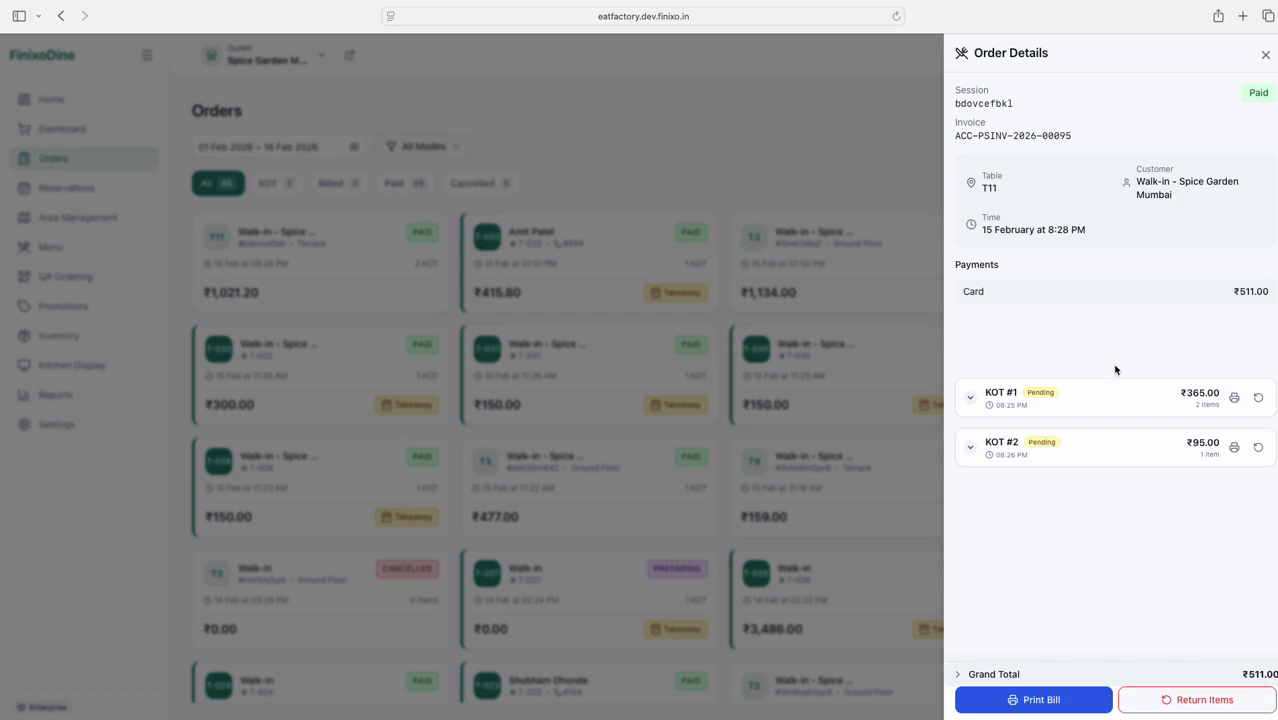
click(1030, 406)
click(1028, 406)
click(1022, 450)
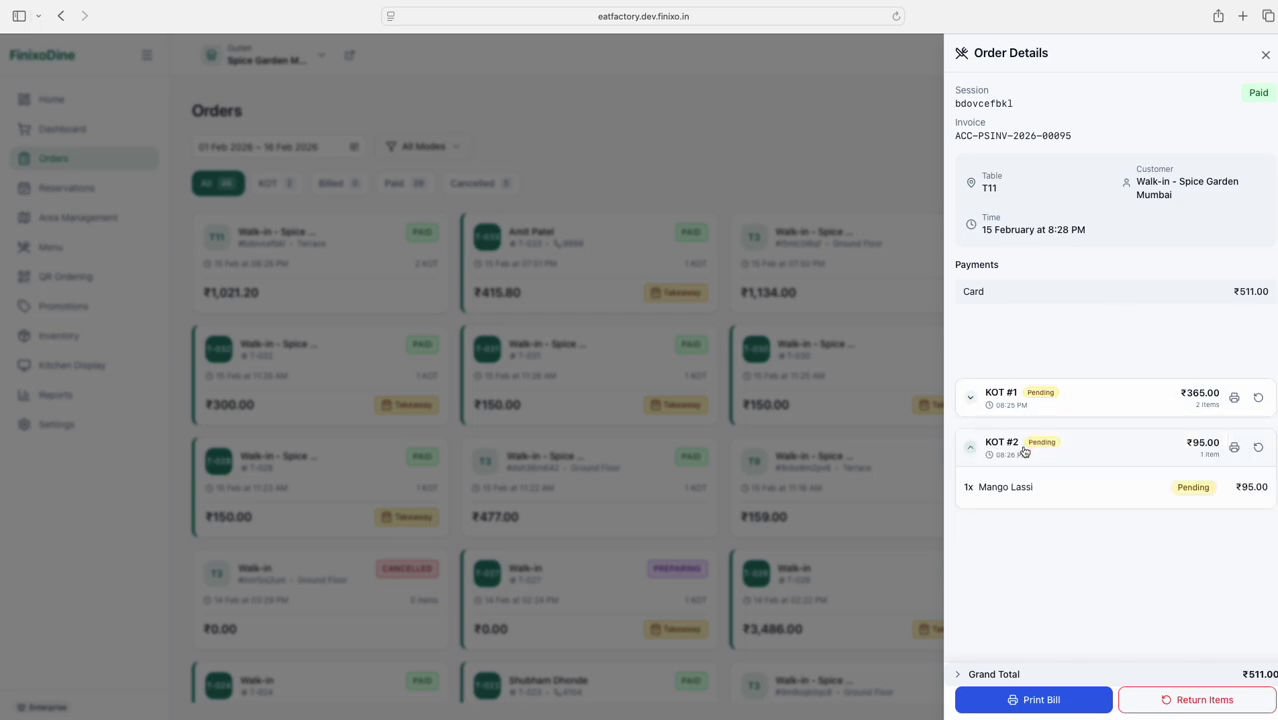
click(1022, 450)
click(741, 173)
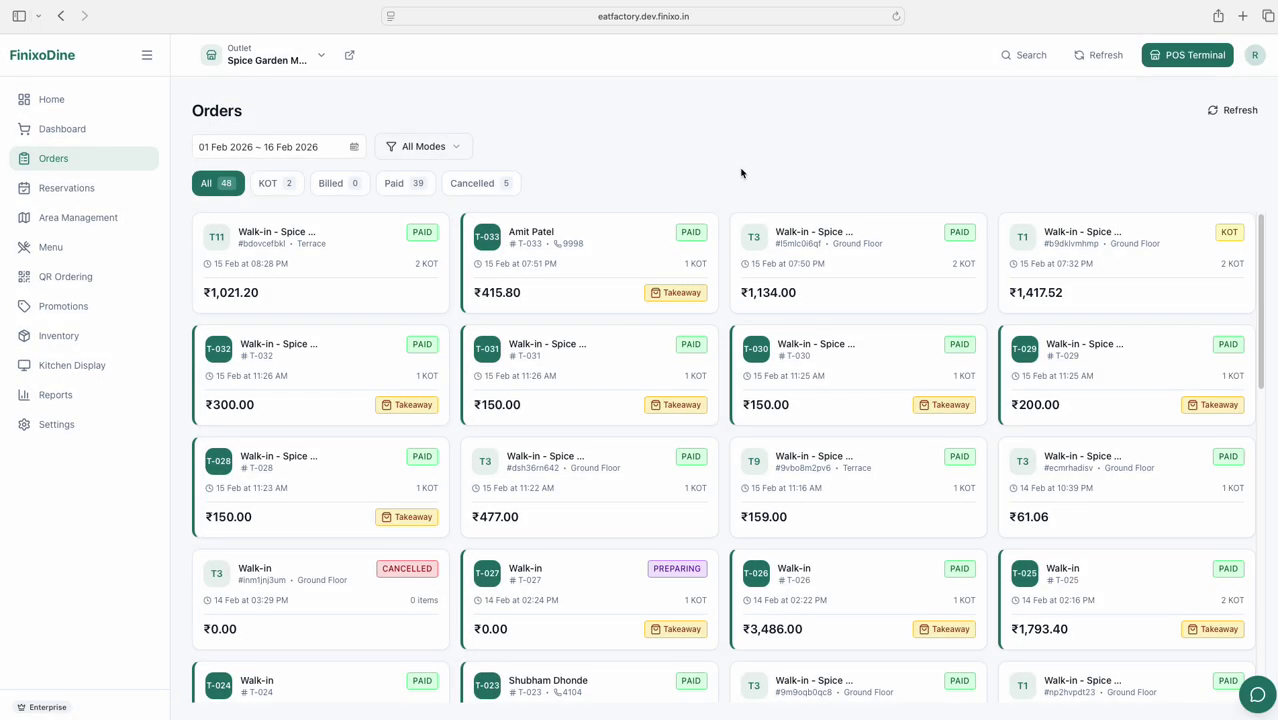
click(114, 196)
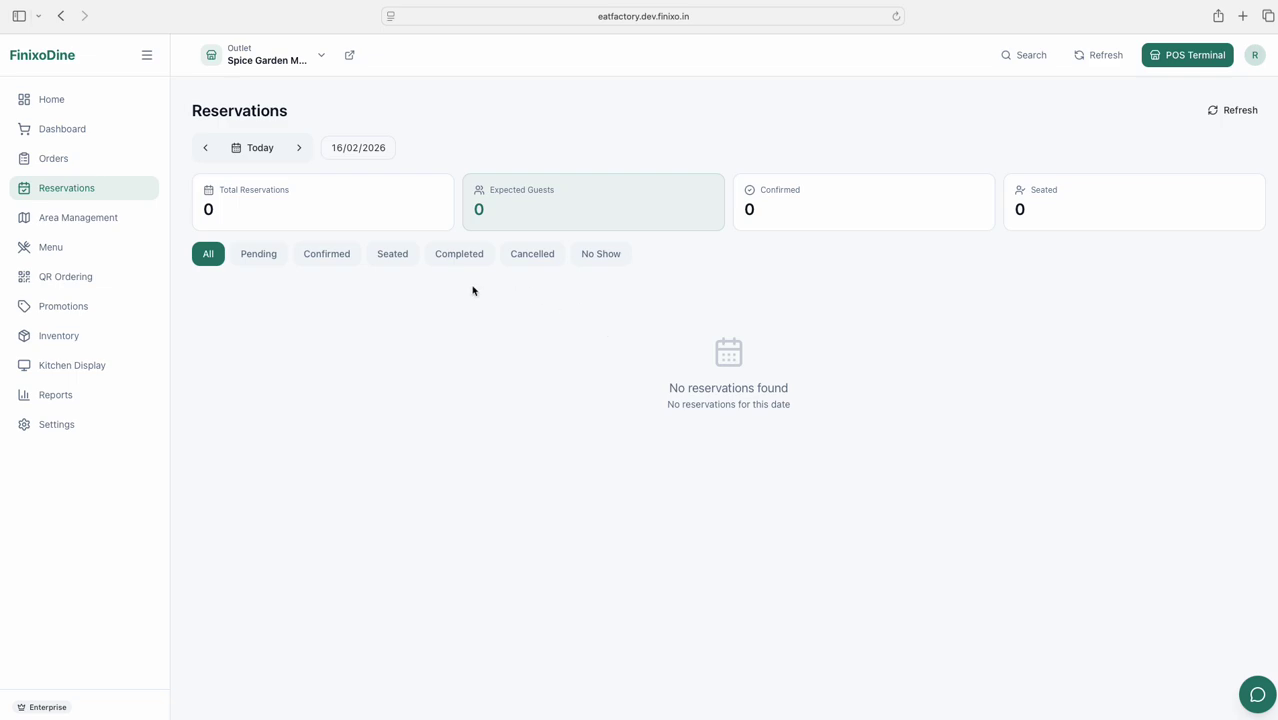
Visit the Area & Seating, Menu Items and QR Ordering pages in turn
click(112, 218)
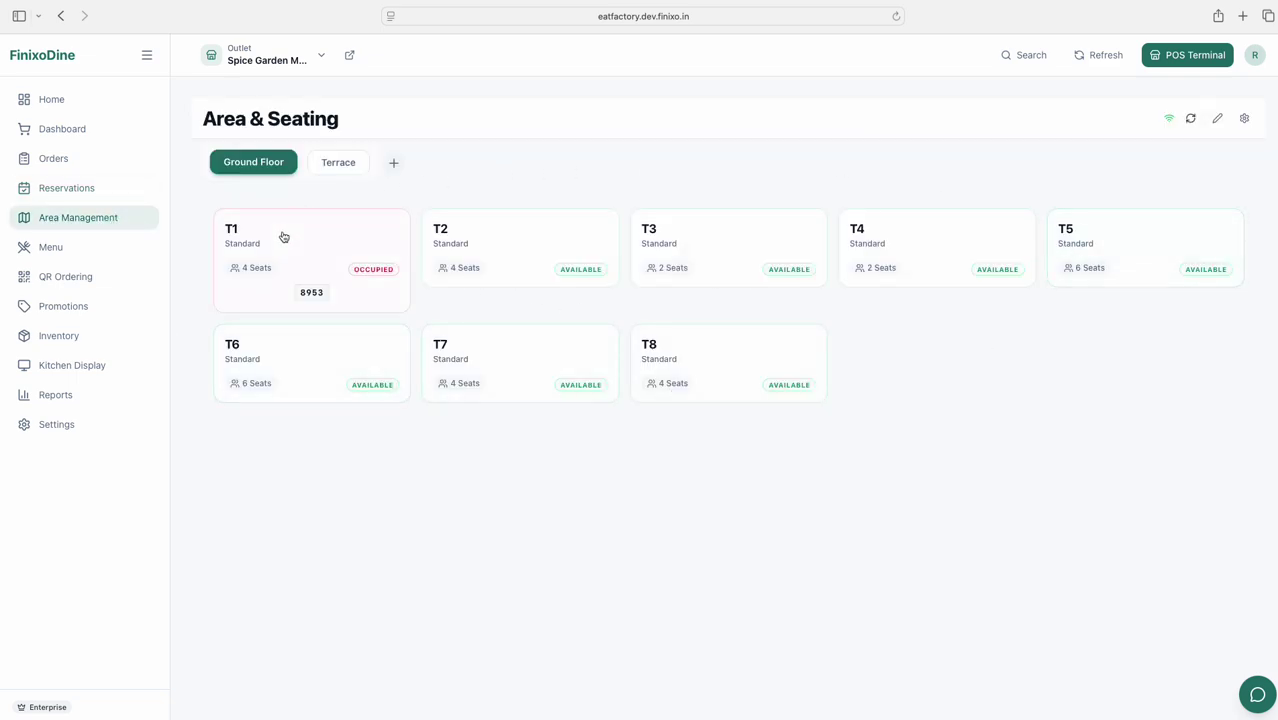
click(63, 251)
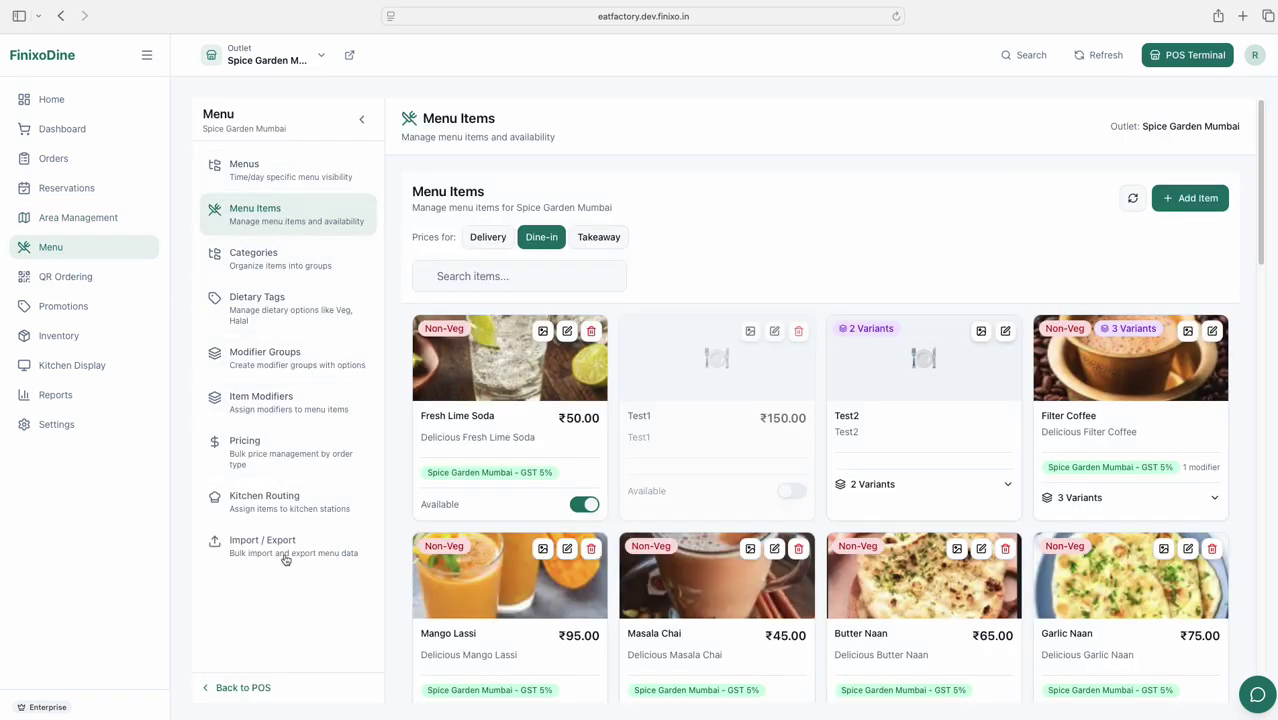
click(84, 274)
Show the Terrace tables' QR codes, then move to the Promotions page
scroll(513, 366, down, 2)
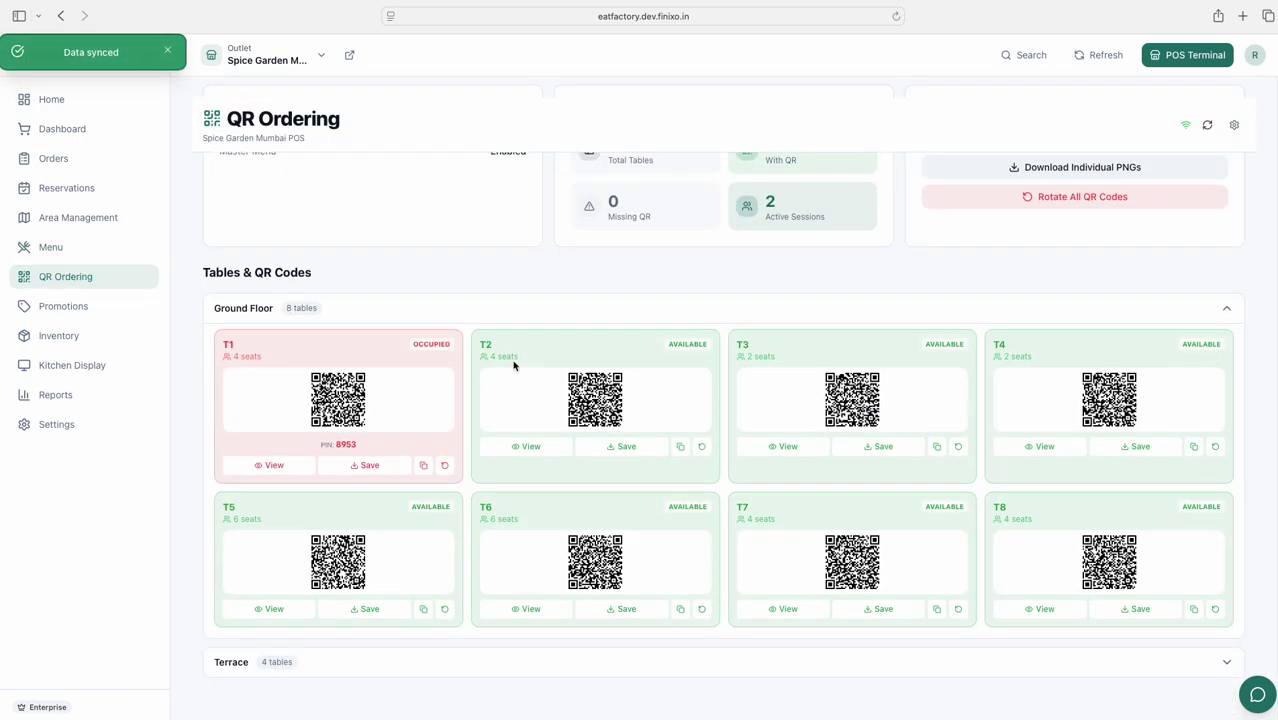
click(285, 663)
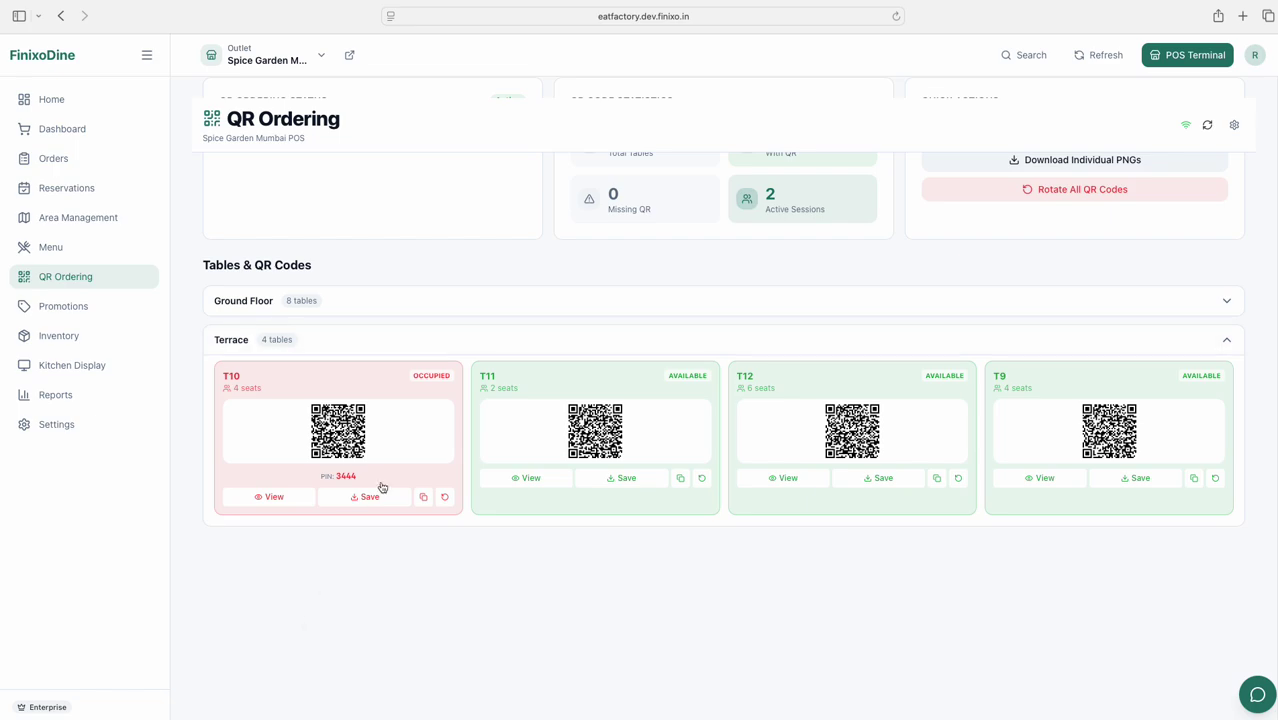
click(63, 308)
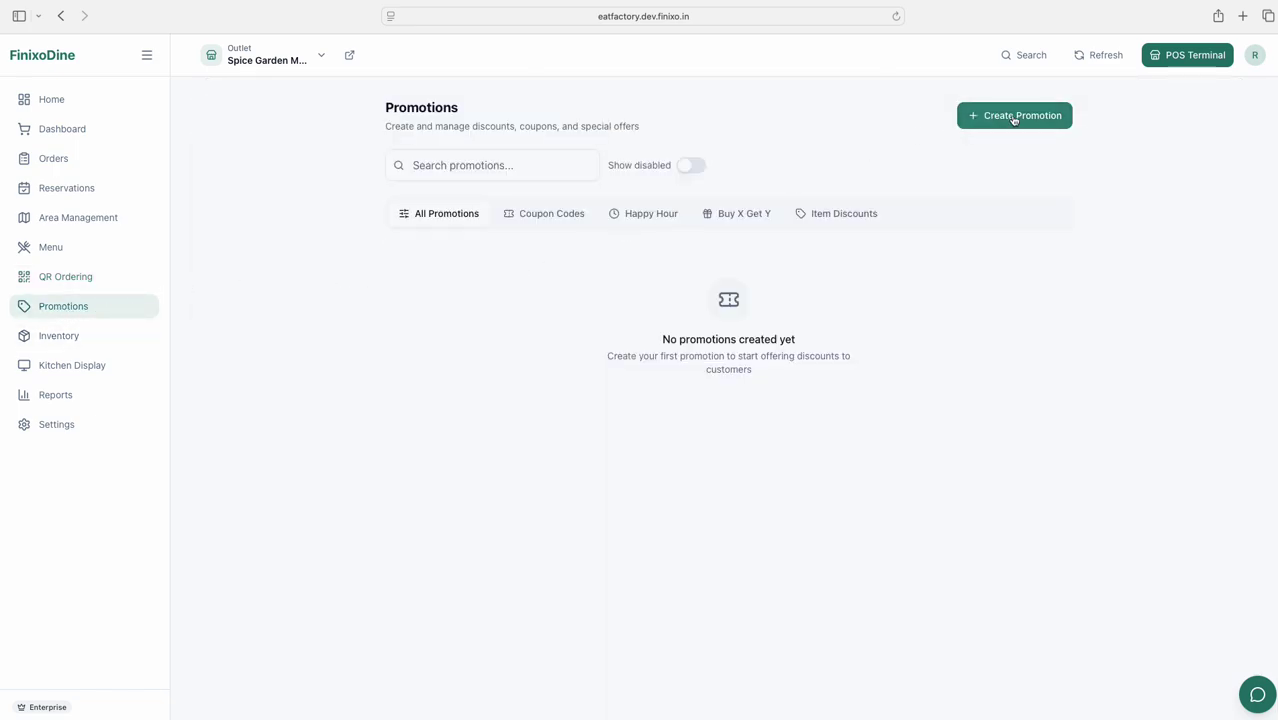
Open and close the Create Promotion form without saving, then view the Inventory Dashboard
click(1015, 119)
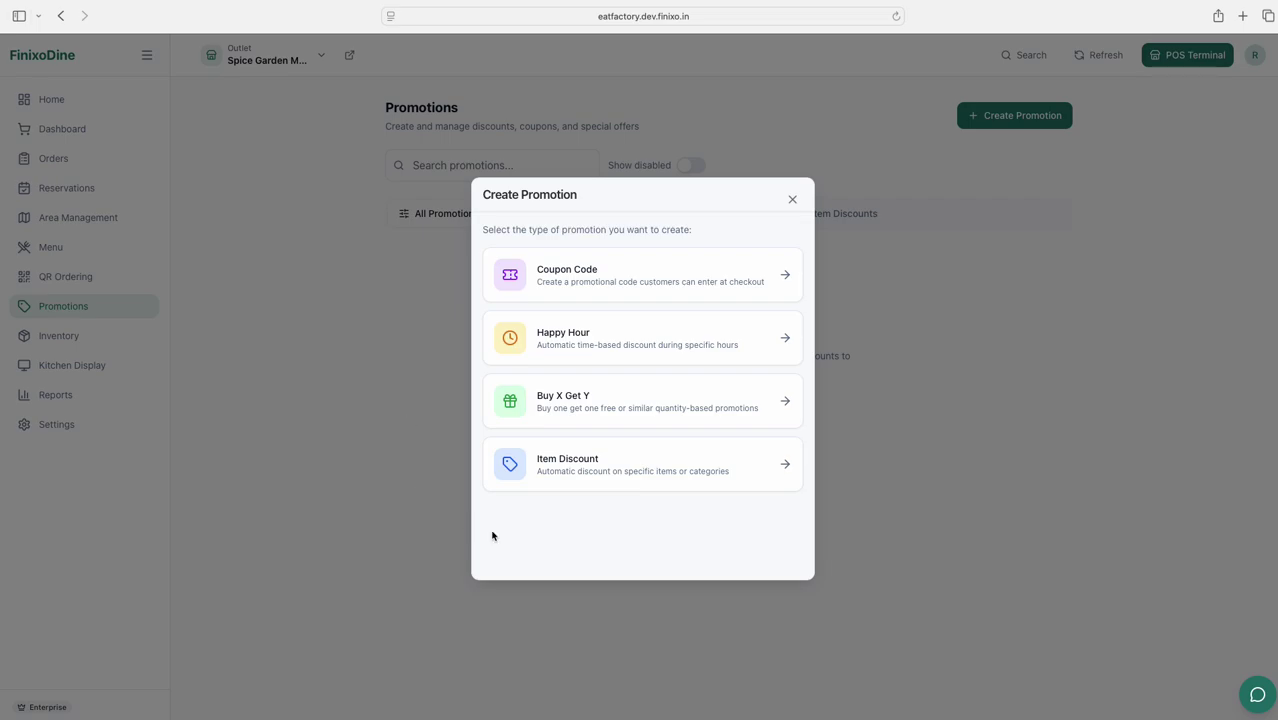
click(793, 200)
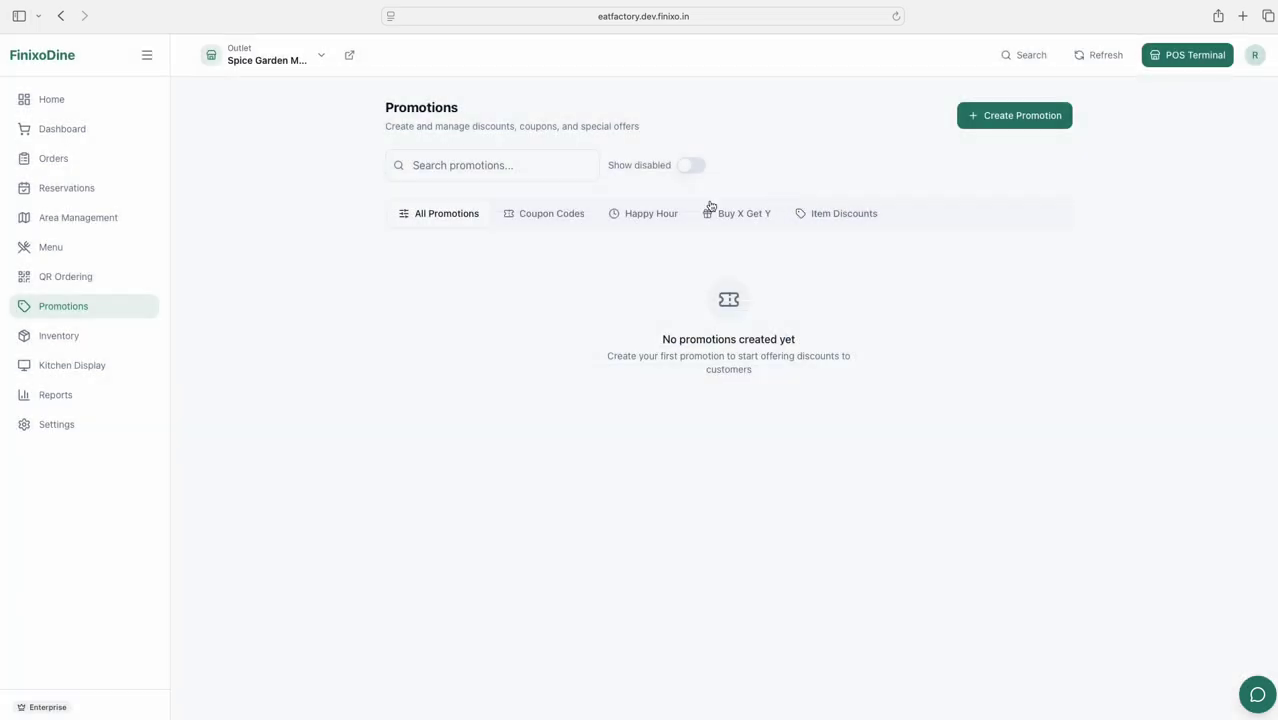
click(71, 346)
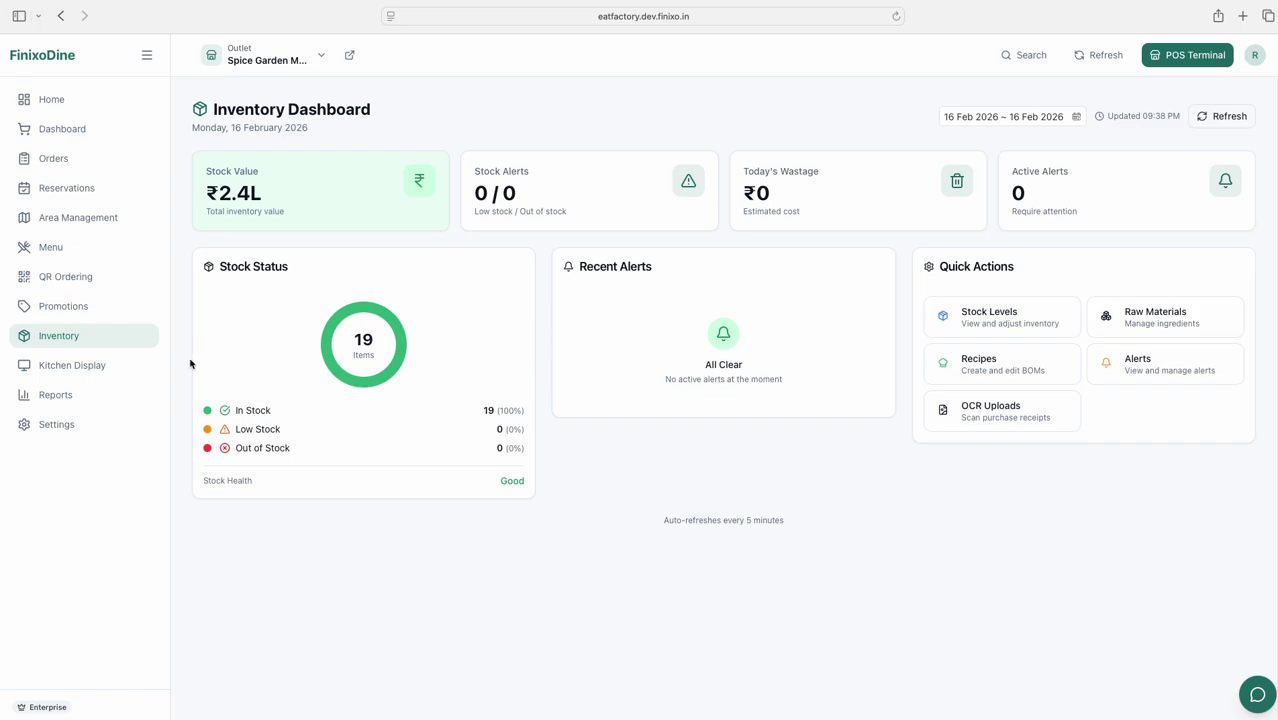
Open the Kitchen Display, which asks for a PIN
click(87, 366)
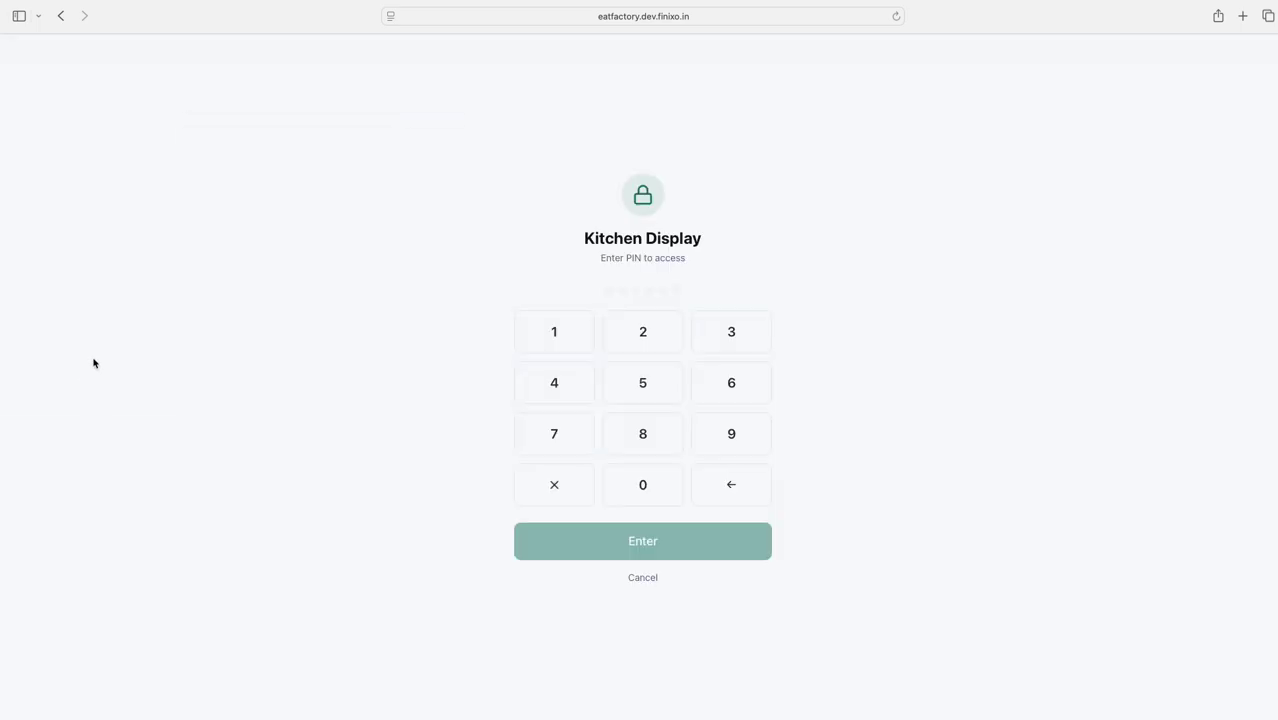
Unlock the Kitchen Display by entering its PIN on the keypad
click(641, 491)
click(641, 491)
click(641, 491)
click(641, 491)
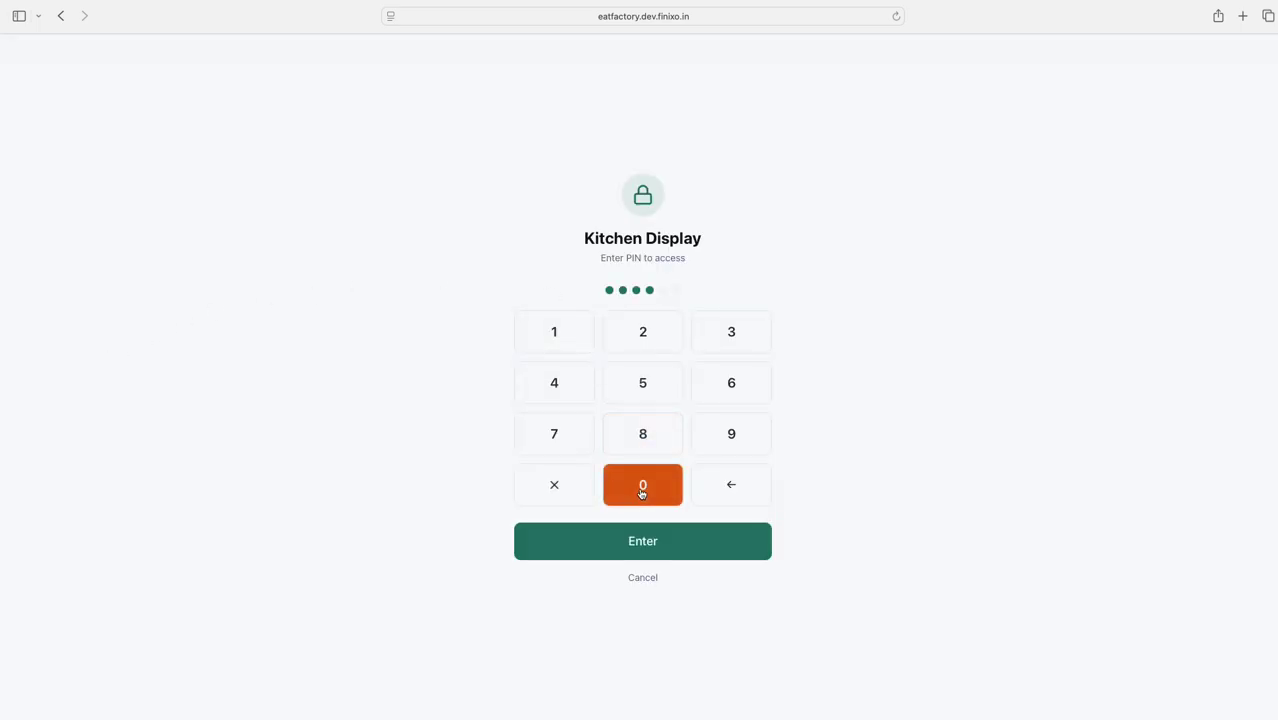
click(641, 491)
click(641, 491)
click(621, 552)
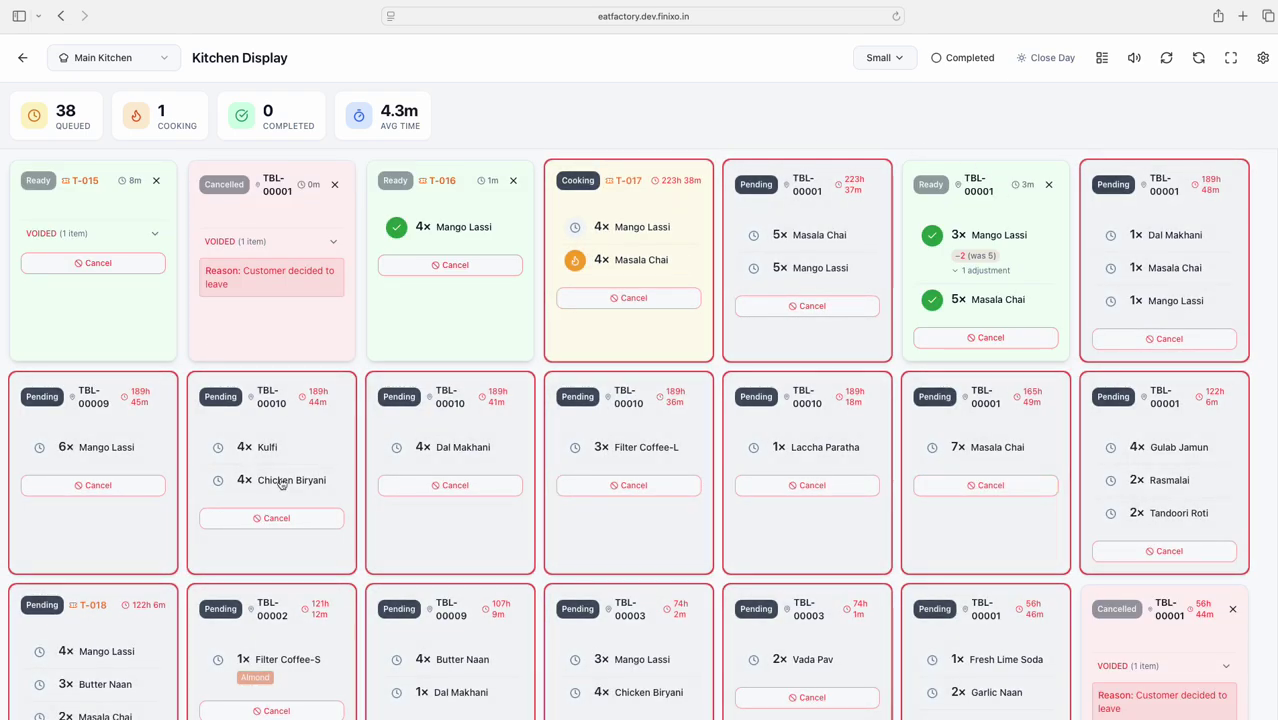
Browse the kitchen order cards, check the kitchen list unchanged, and return to Inventory
scroll(722, 342, down, 10)
scroll(722, 342, up, 7)
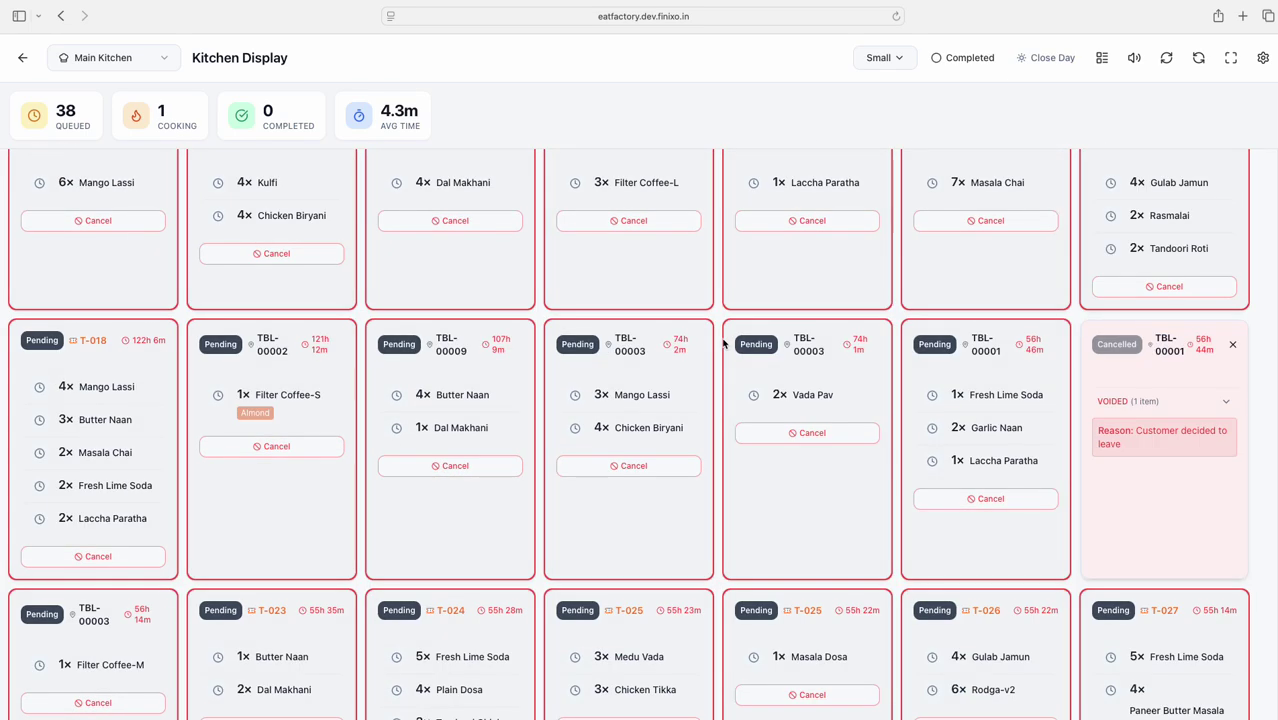
scroll(724, 344, up, 3)
scroll(880, 240, down, 2)
scroll(876, 202, up, 1)
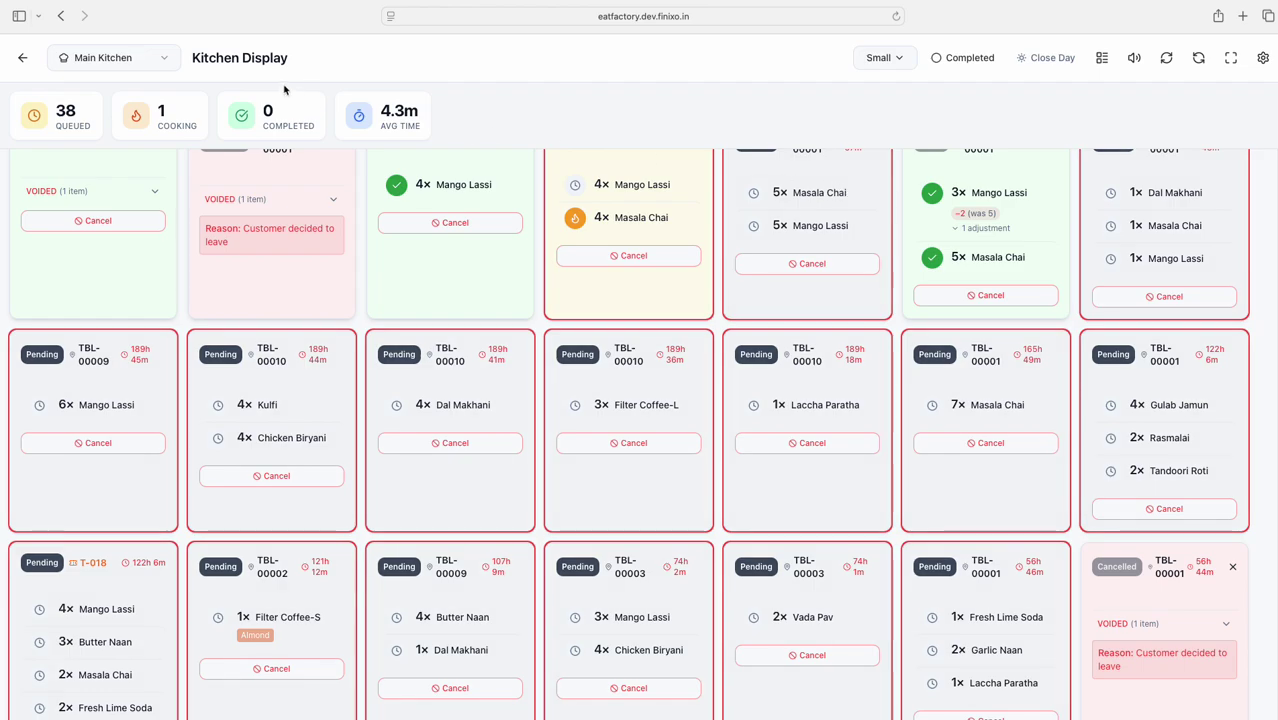
click(110, 57)
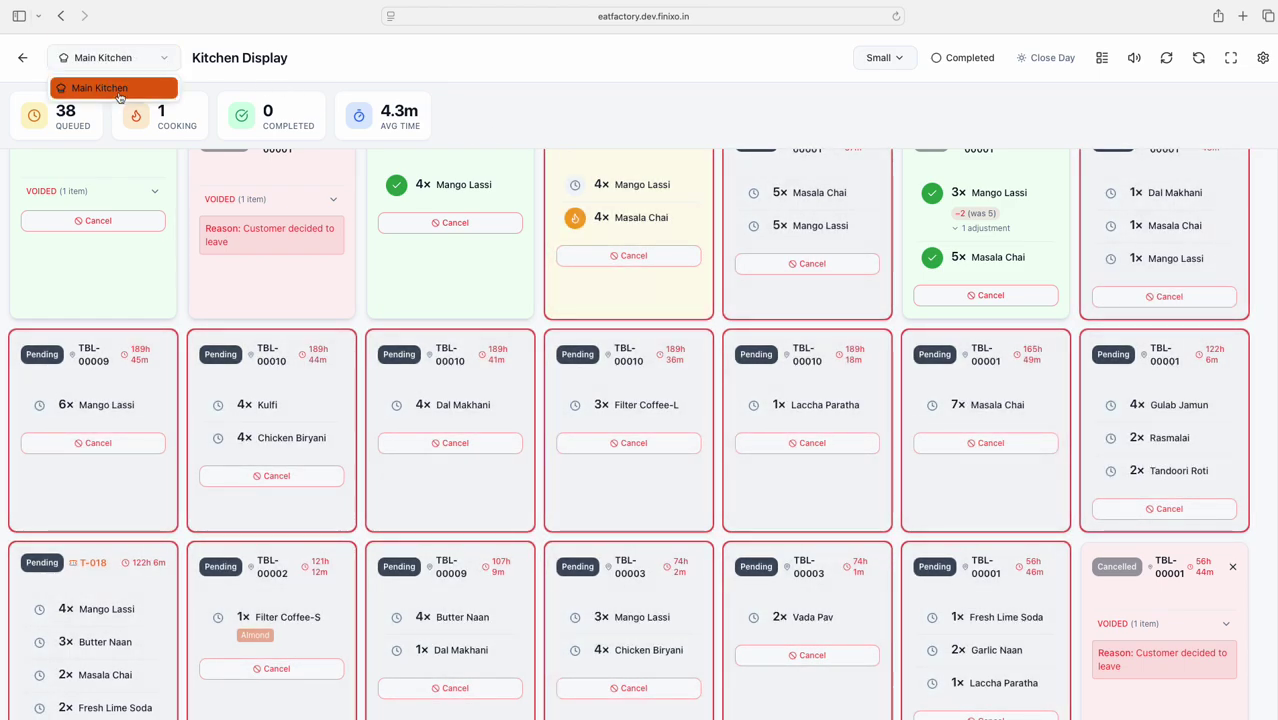
click(393, 67)
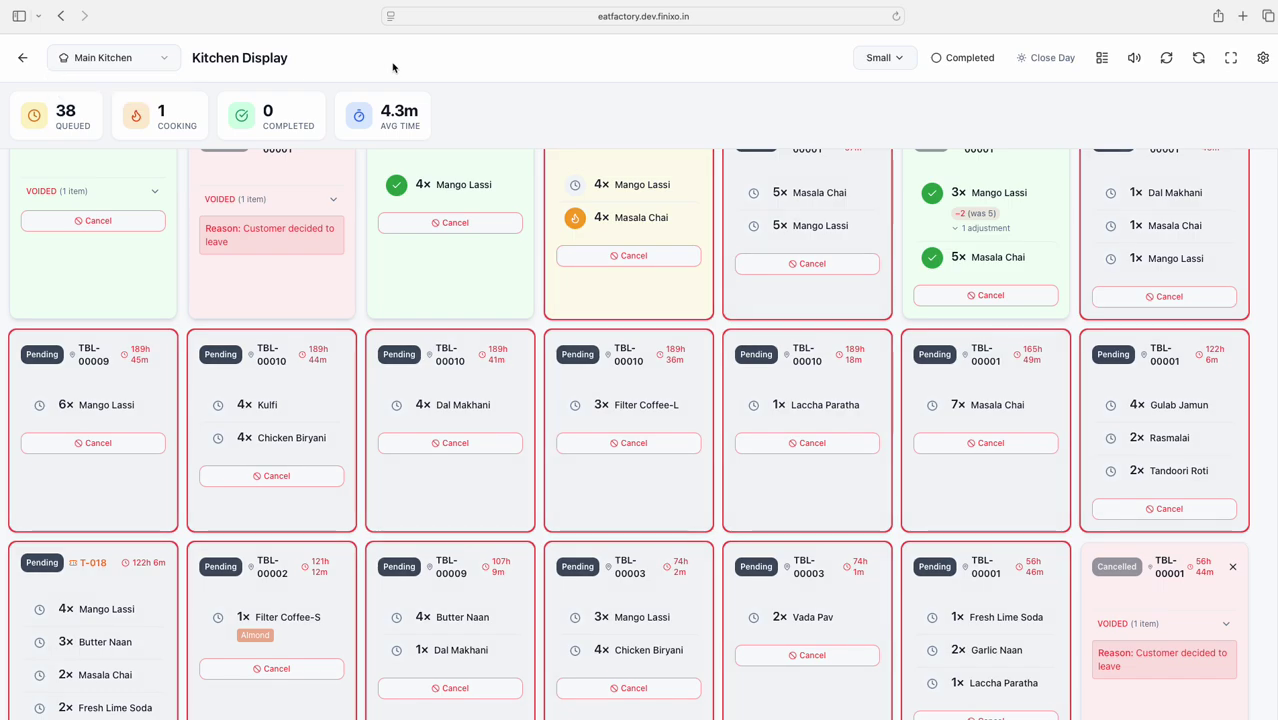
click(24, 59)
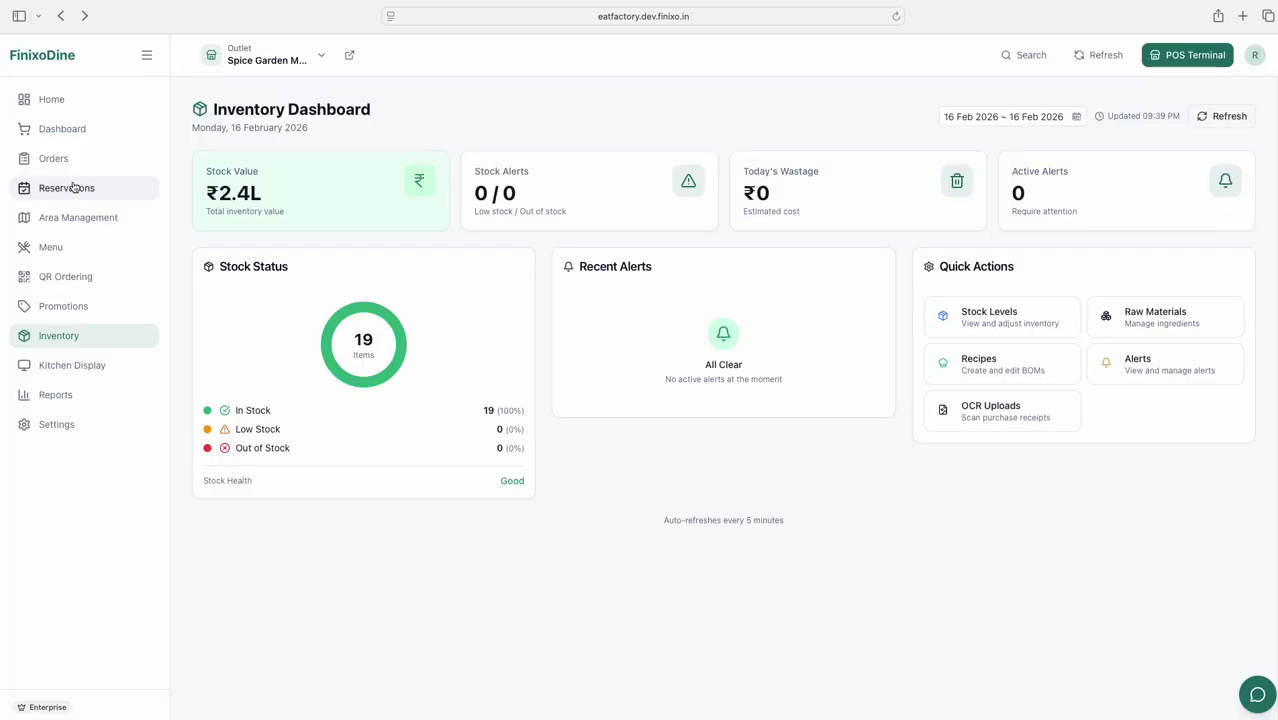
Collapse the Financial, Operational and Menu Engineering report groups, toggle Staff, then open Settings
click(61, 395)
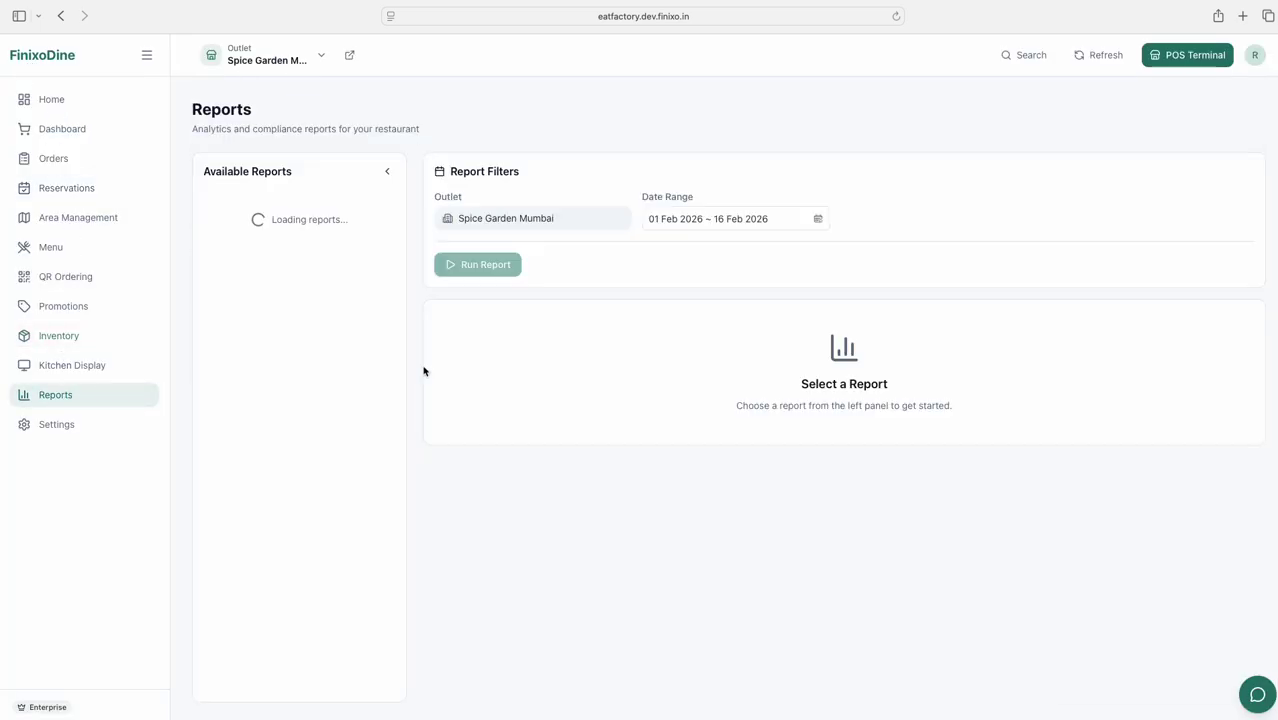
click(347, 230)
click(332, 265)
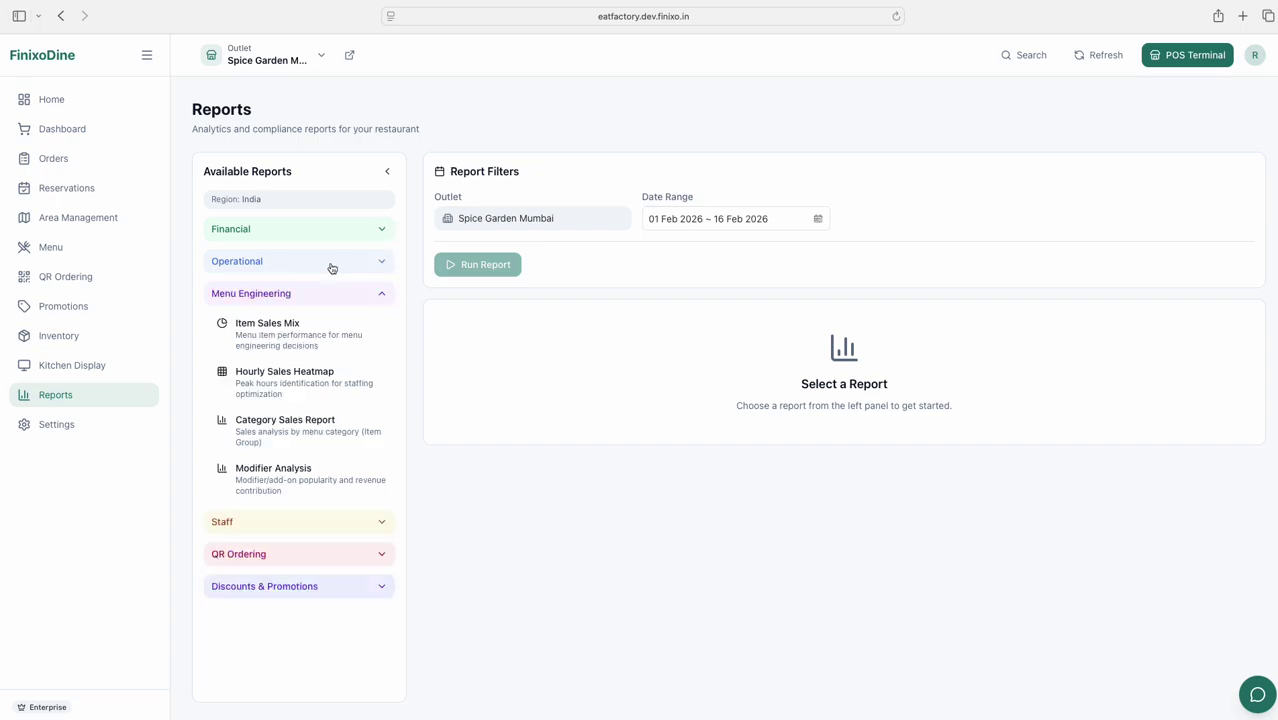
click(320, 292)
click(292, 322)
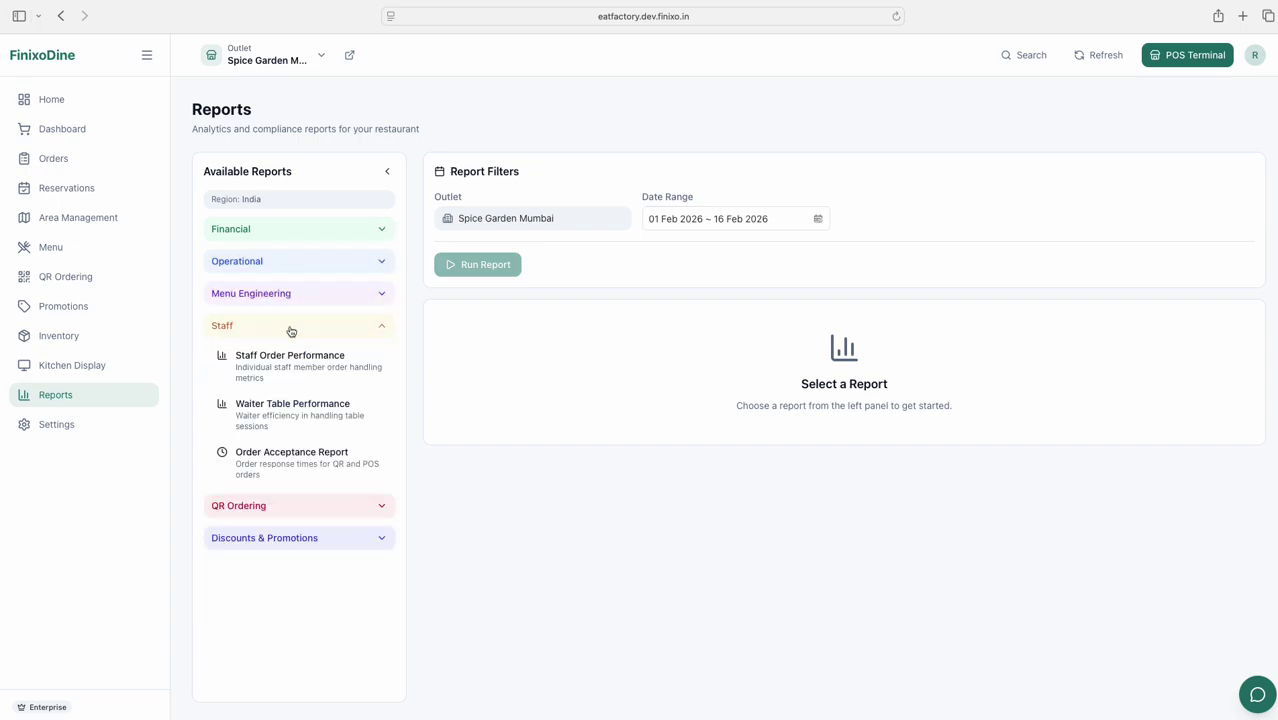
click(289, 328)
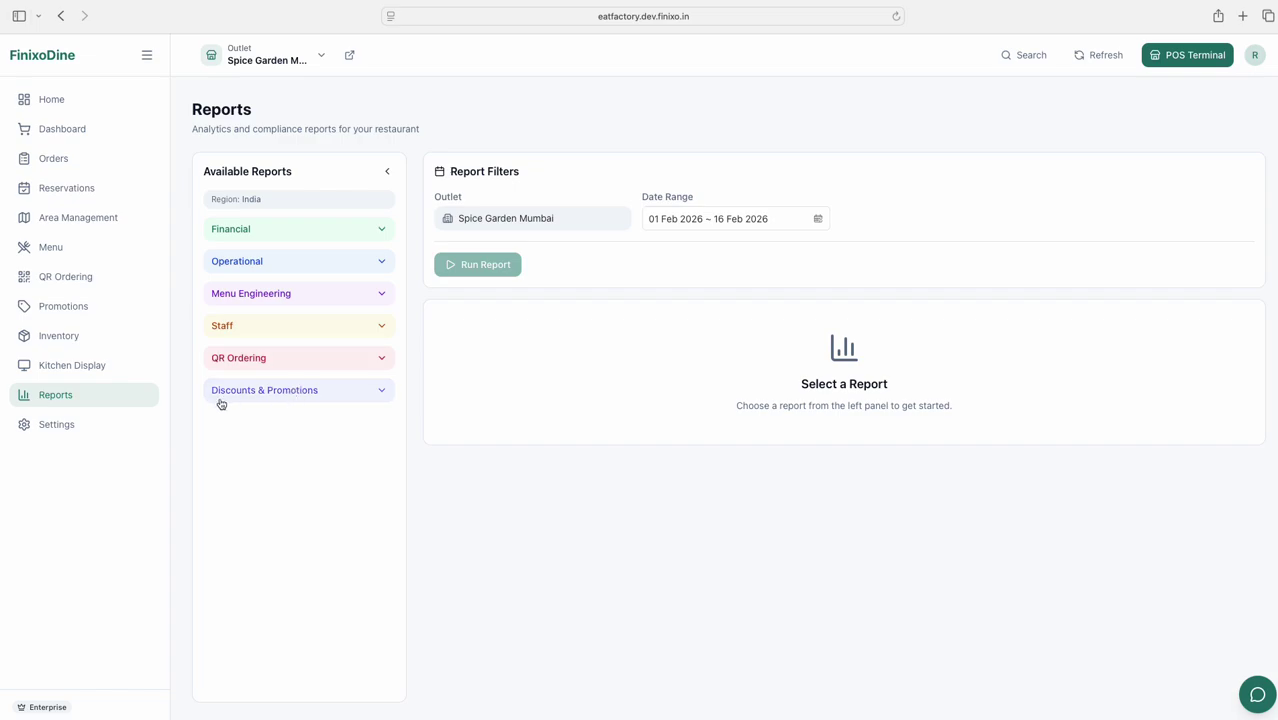
click(65, 431)
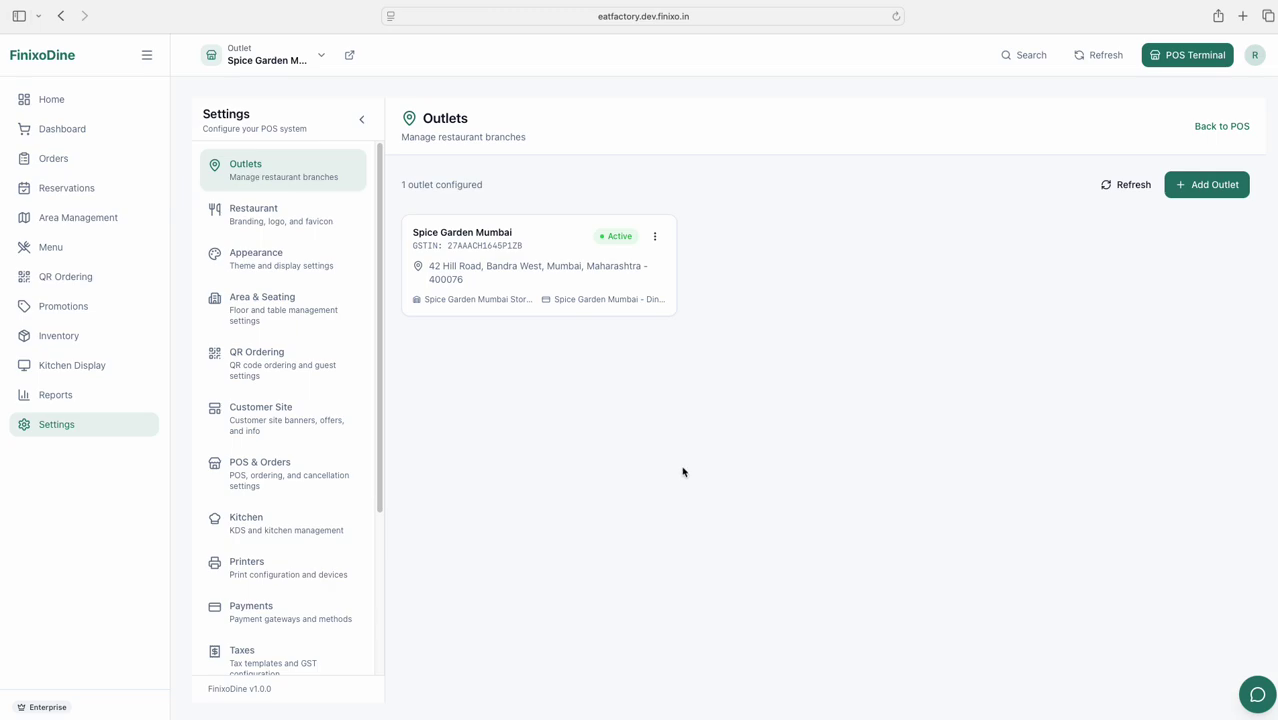
Open the user's Profile details from the avatar menu and begin setting an override PIN
click(1259, 60)
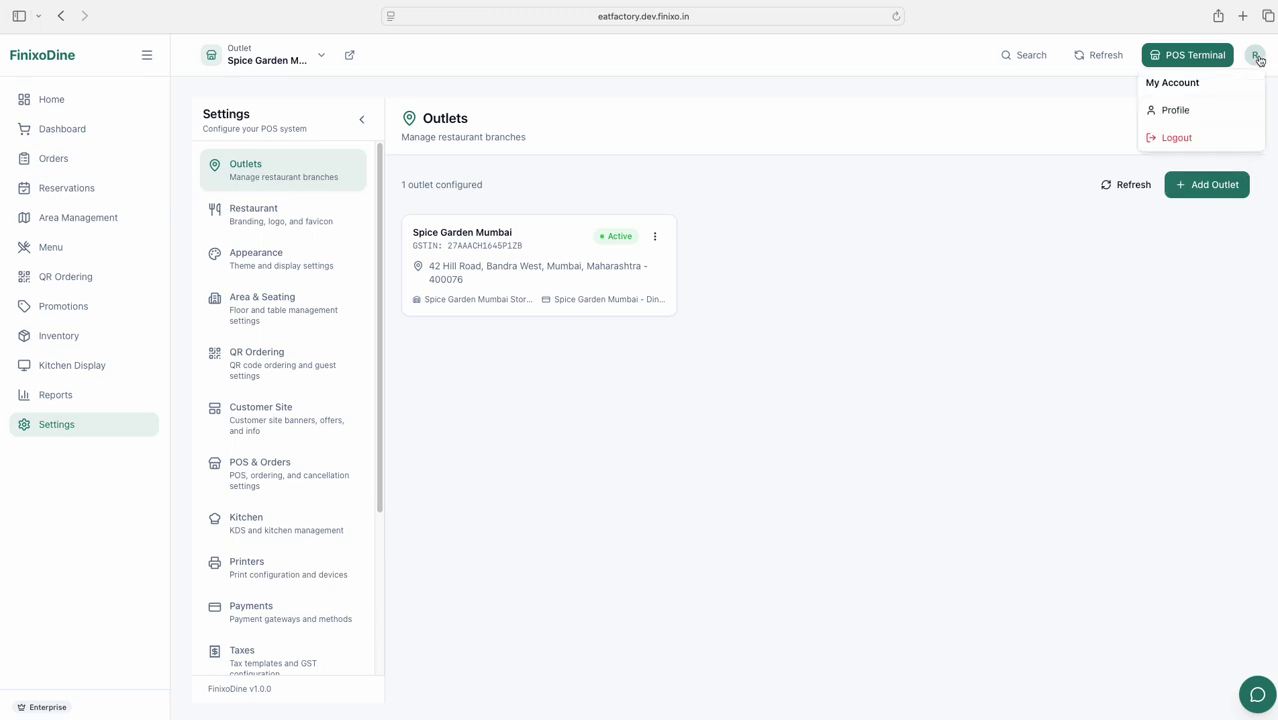
click(1221, 109)
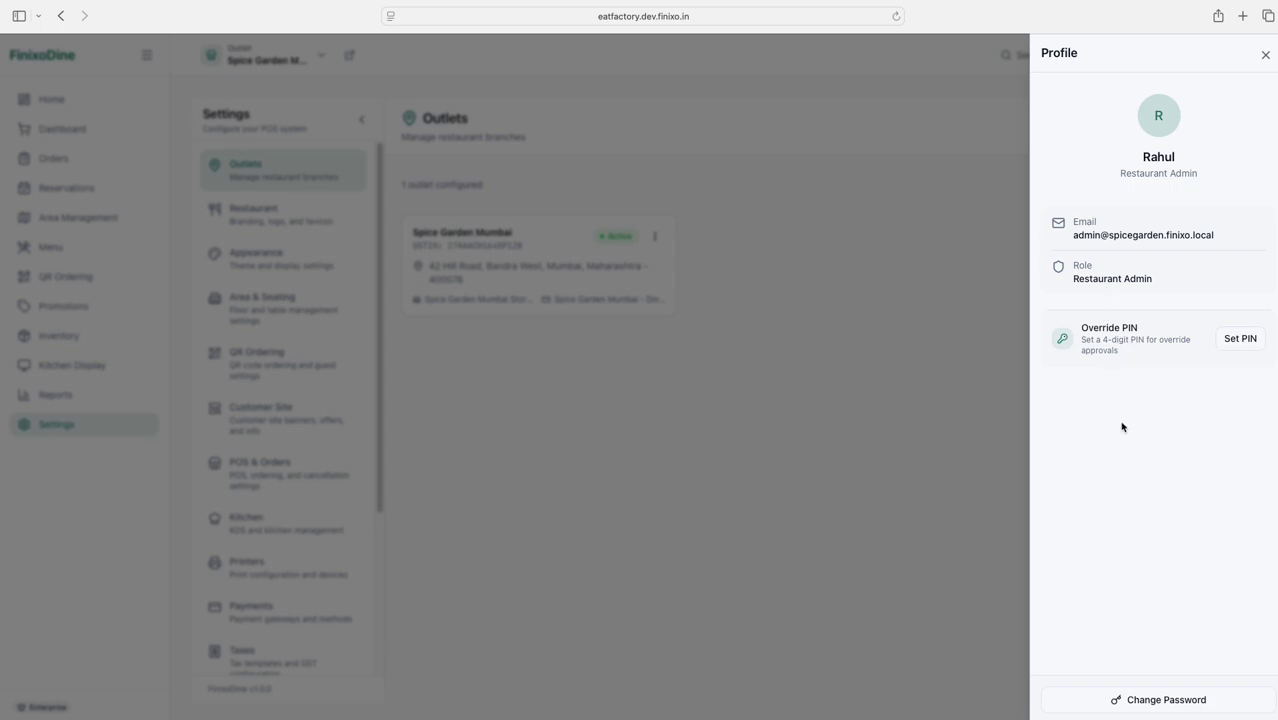
click(1242, 342)
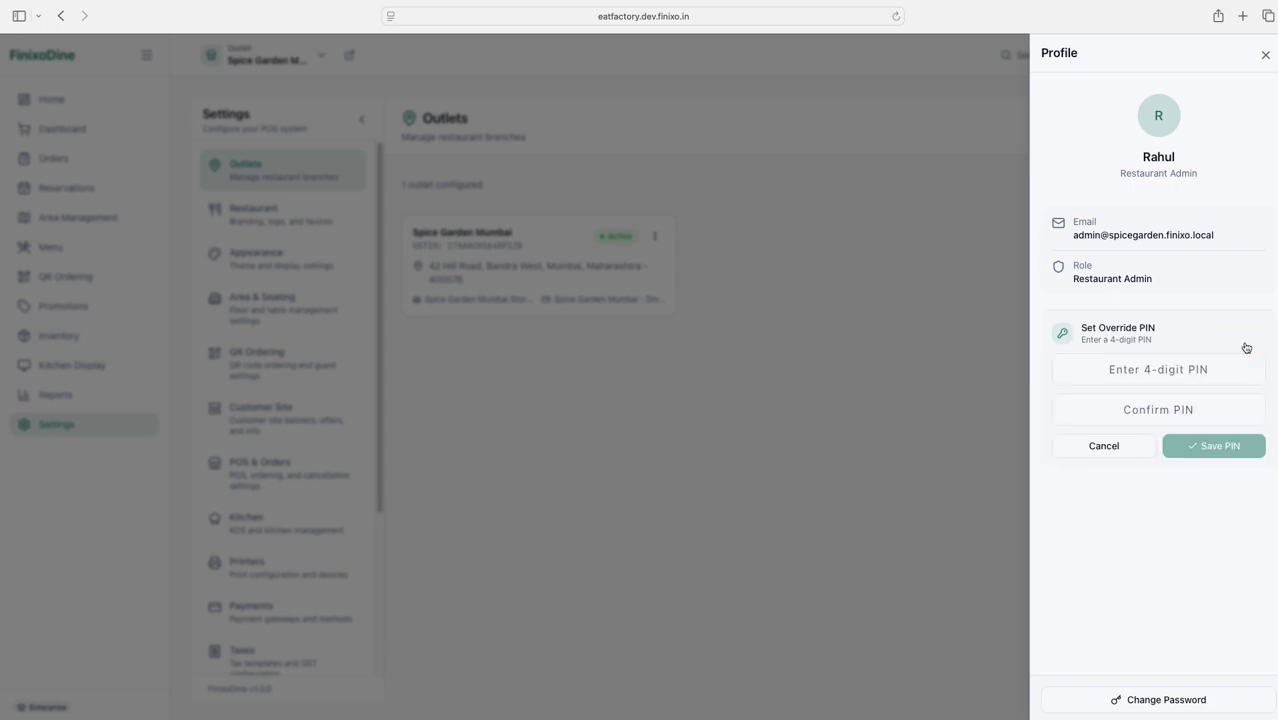
Enter and confirm a matching 4-digit override PIN, save it, and close the profile panel
click(1186, 371)
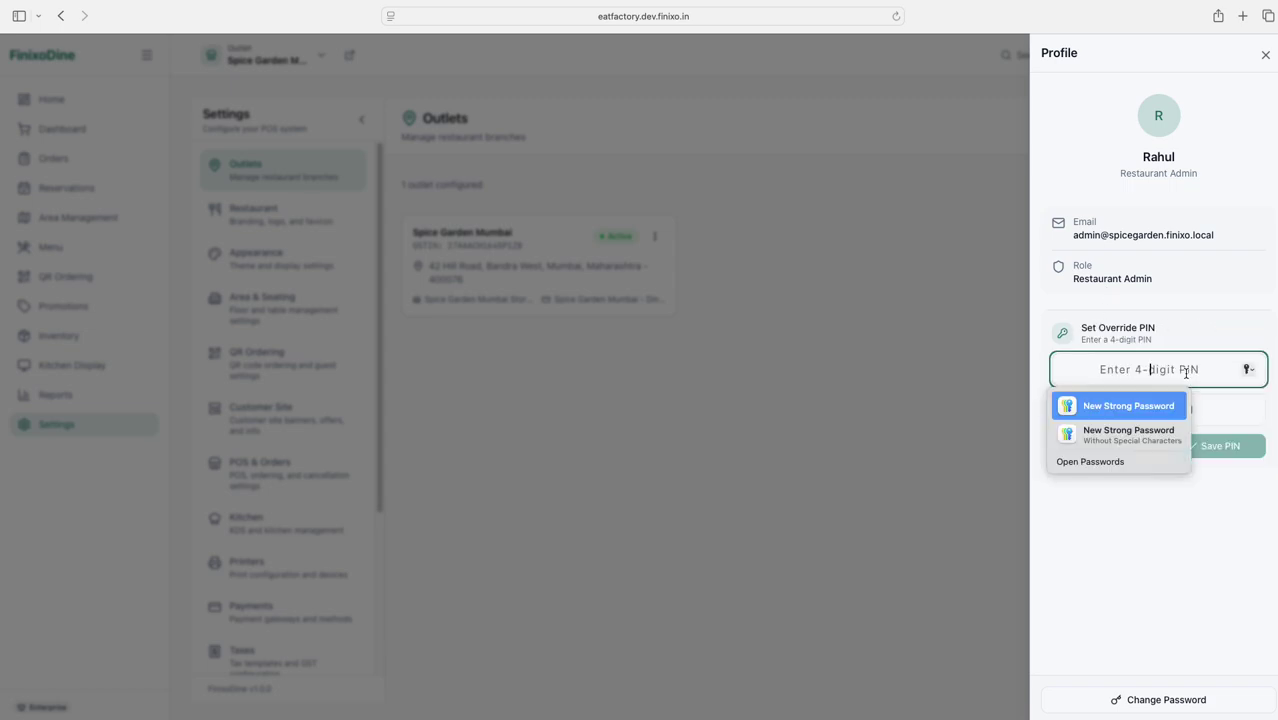
text(1234)
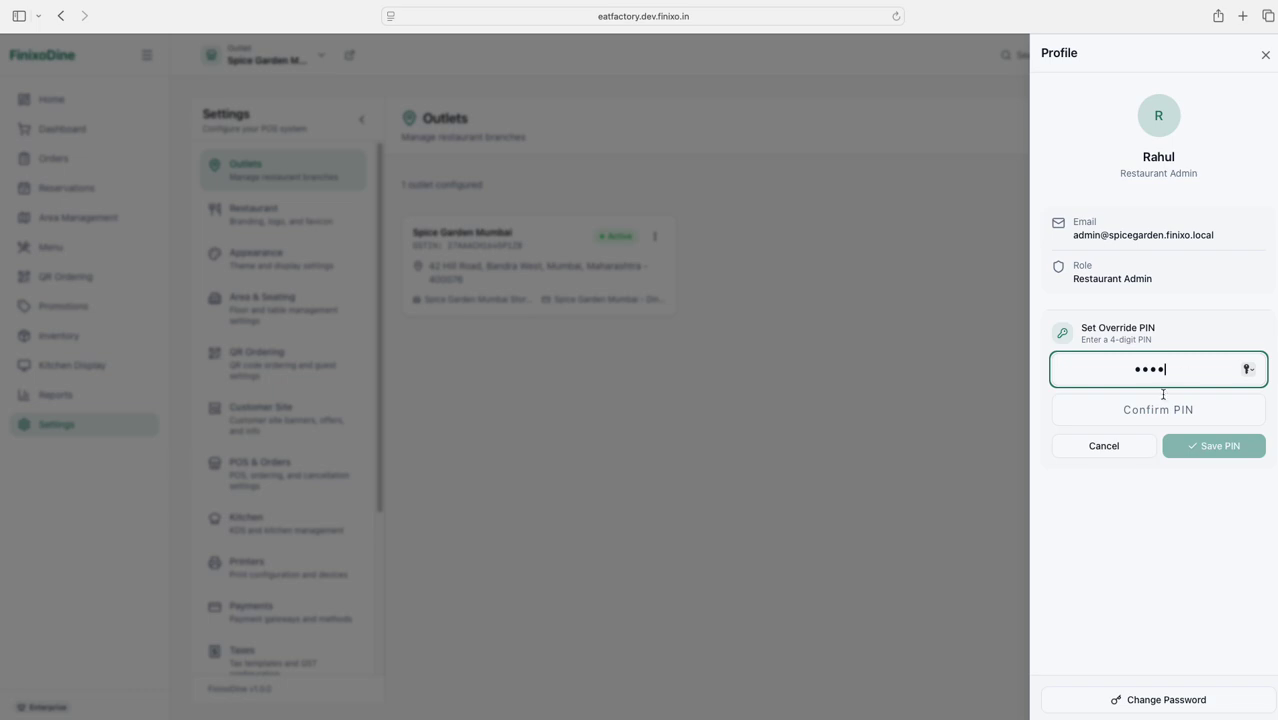
click(1171, 409)
text(1234)
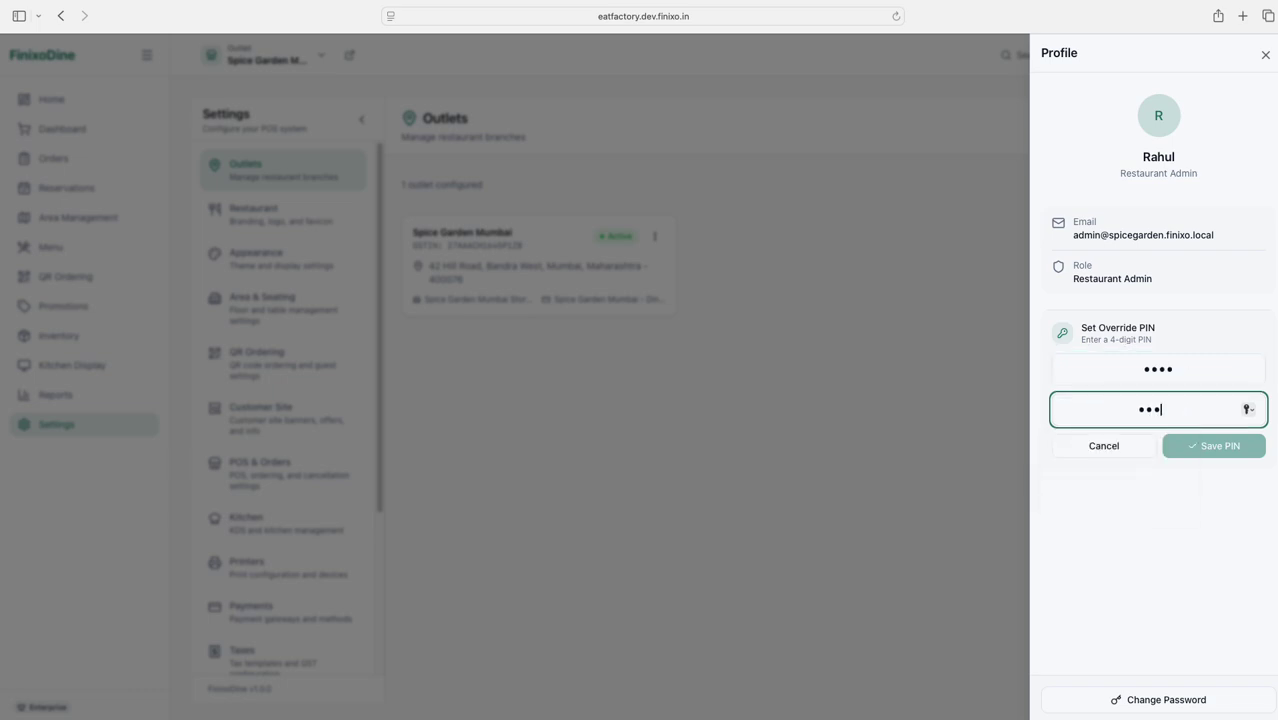
click(1187, 380)
click(1231, 447)
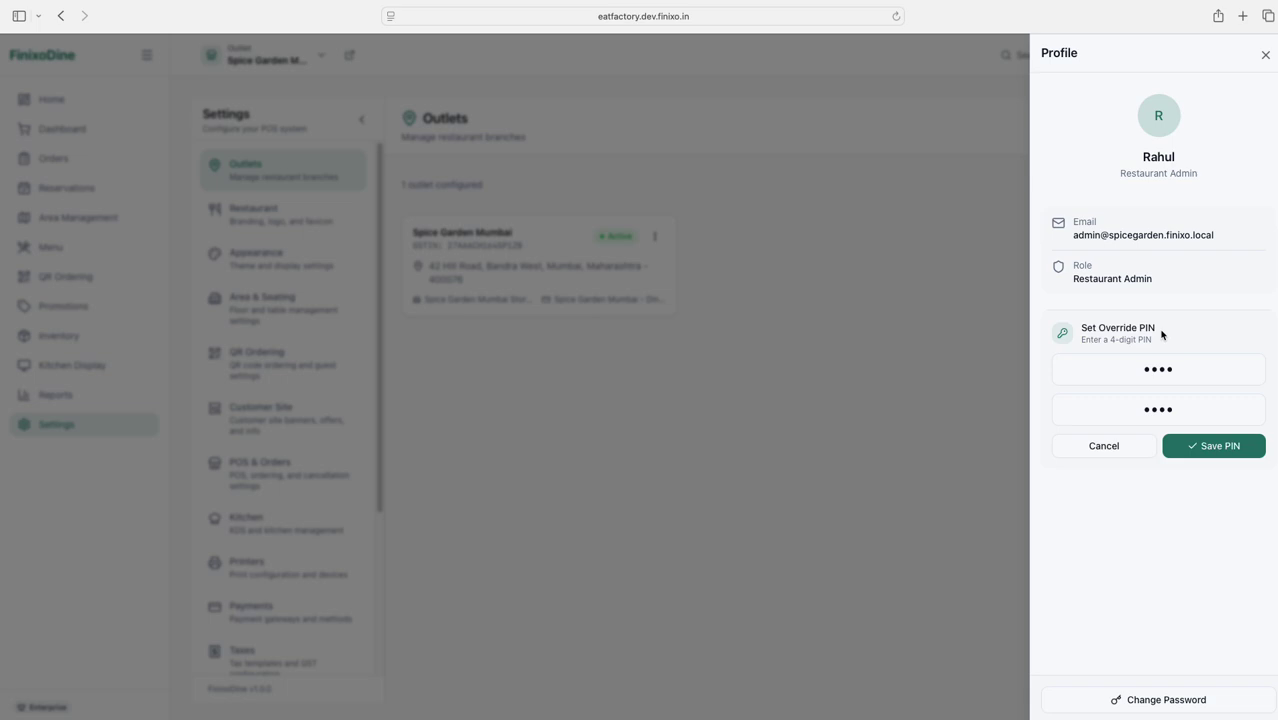
click(1263, 57)
Log out via the avatar menu and choose Not Now on Safari's Save Password prompt
click(1254, 55)
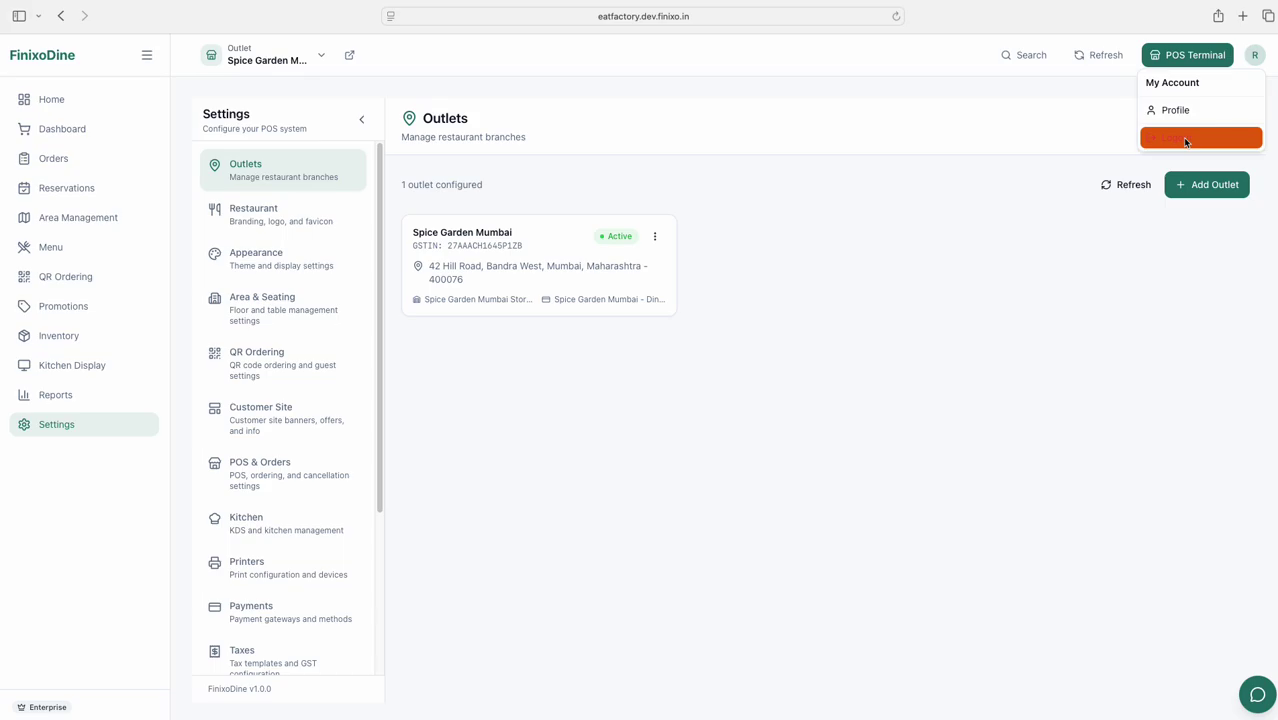
click(1185, 142)
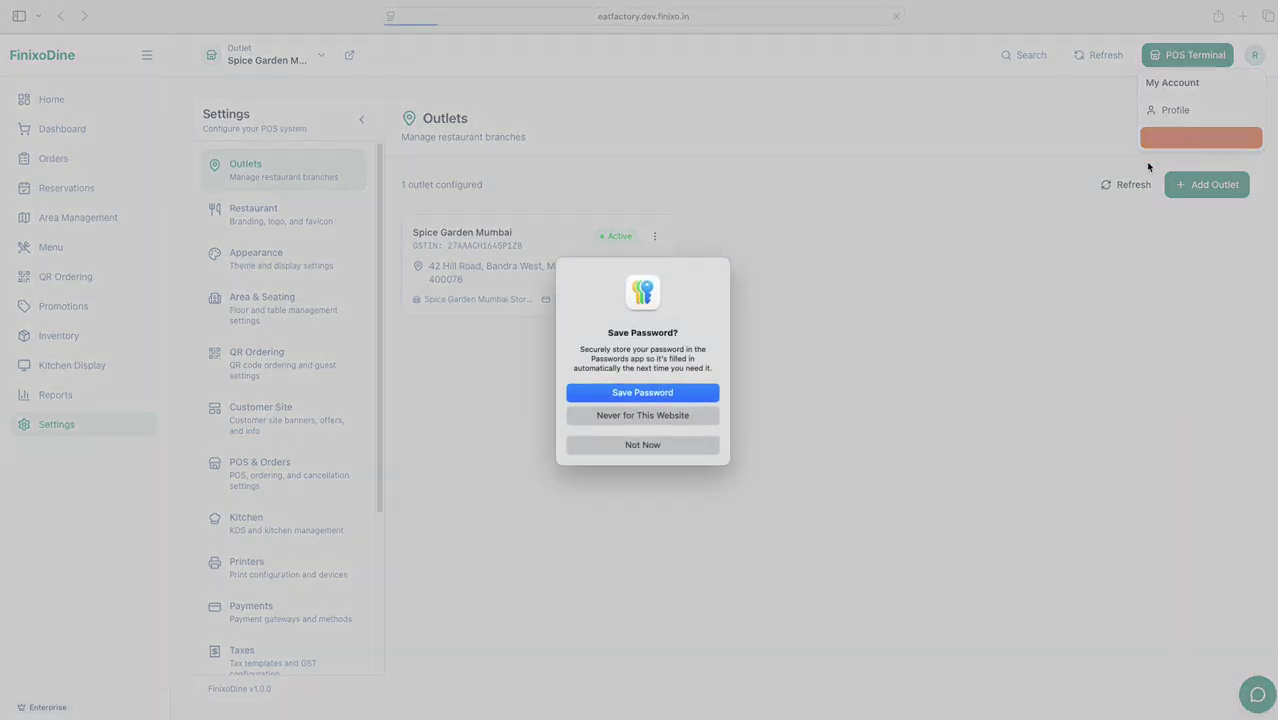
click(650, 442)
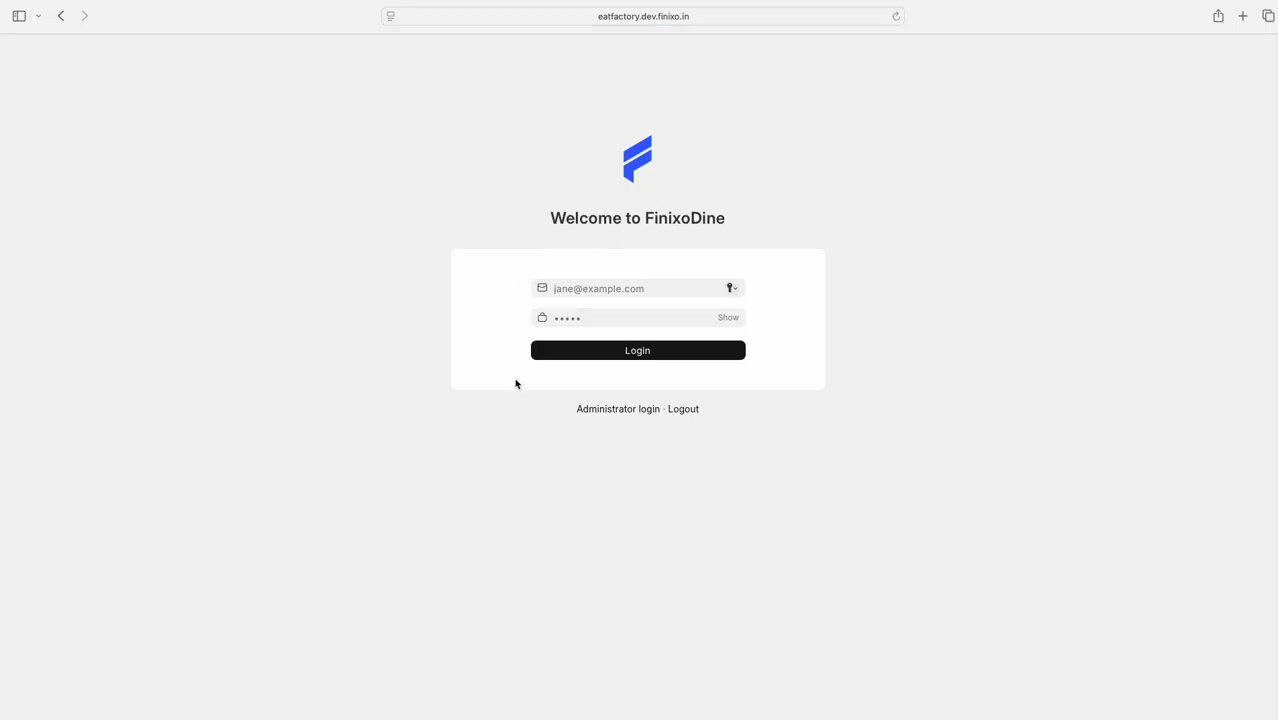